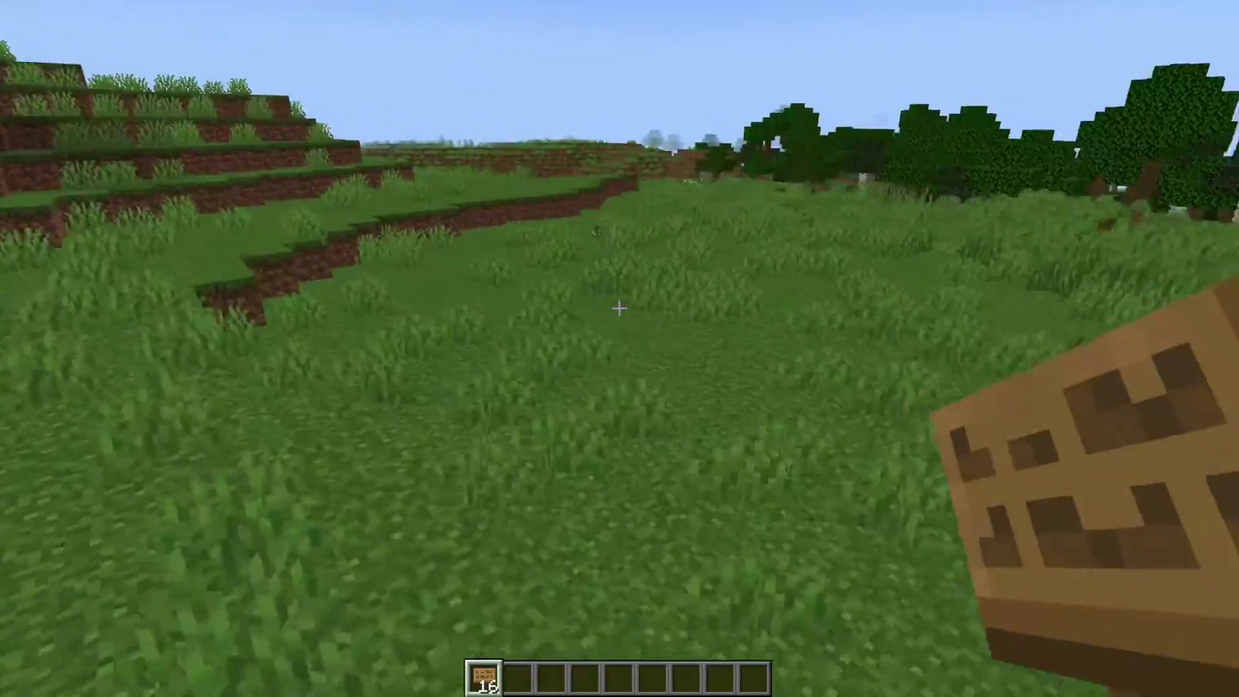
# Step: Walk across the grassland toward the forest and place an oak sign on the grass
pyautogui.press('w')
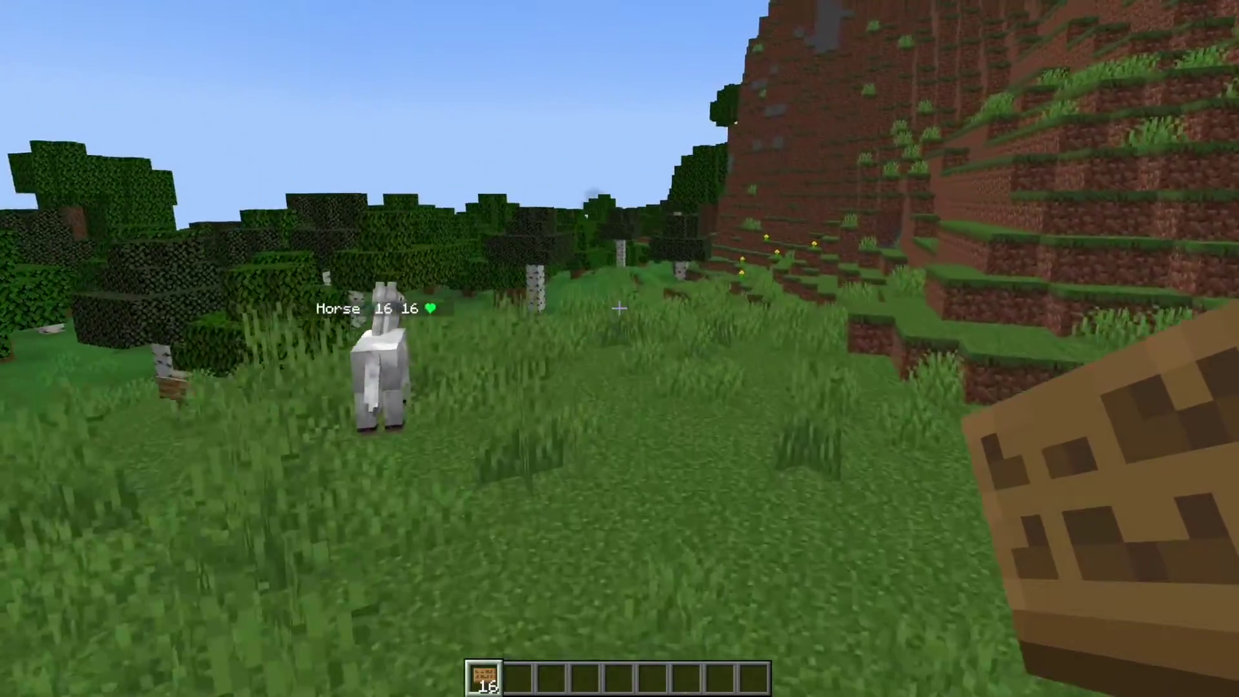
pyautogui.press('w')
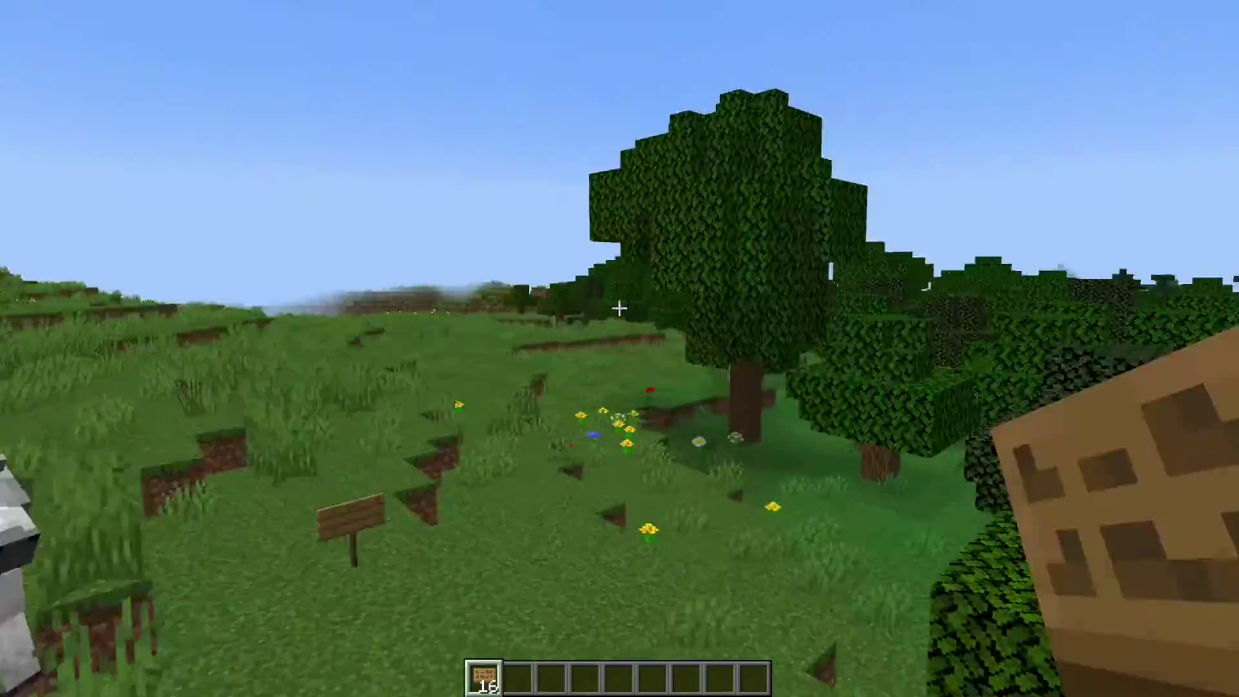
pyautogui.press('w')
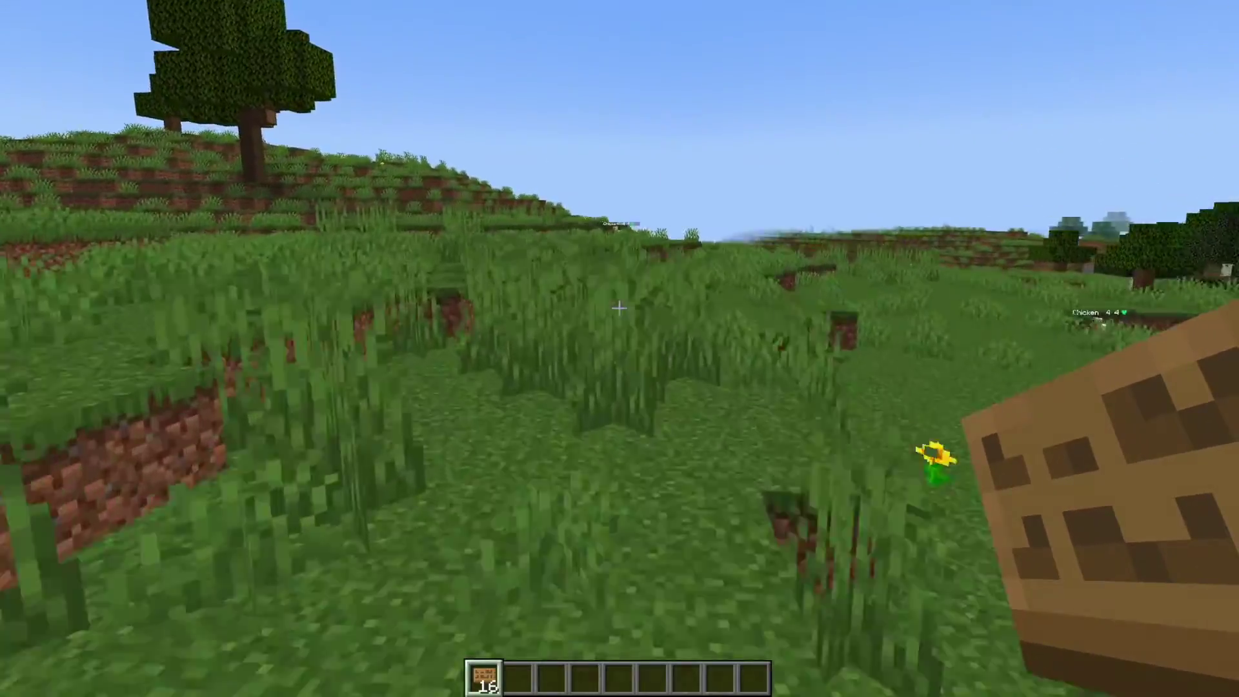
pyautogui.press('w')
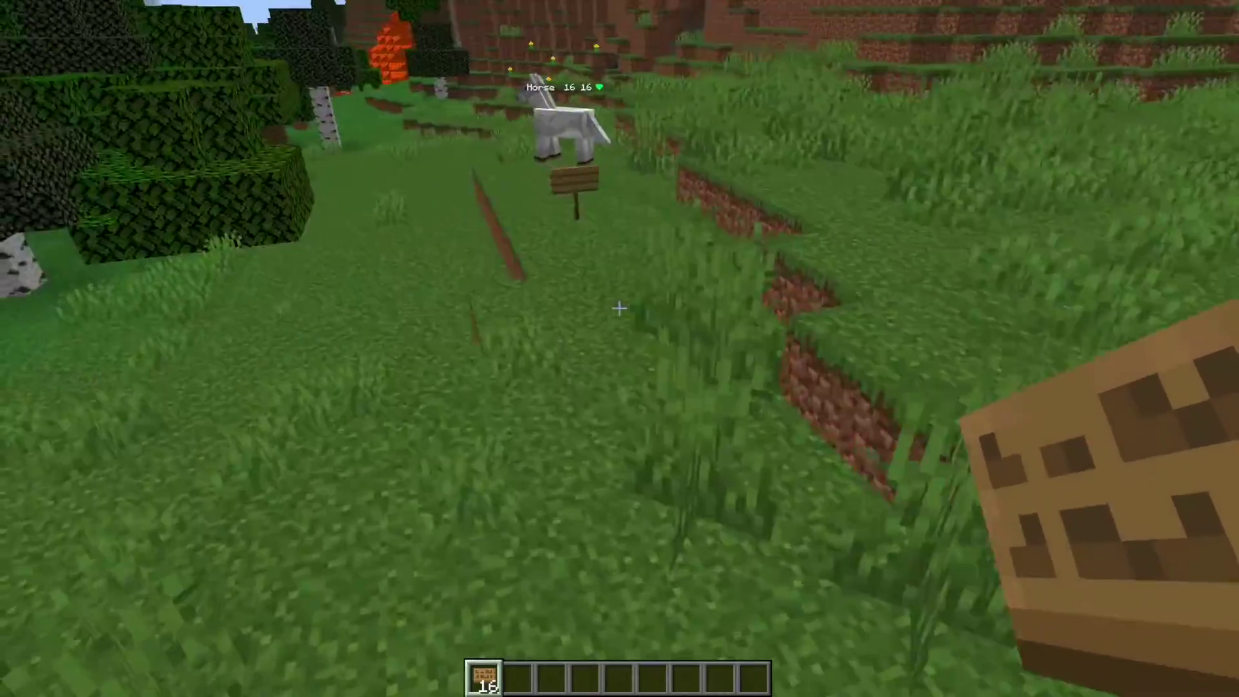
pyautogui.press('w')
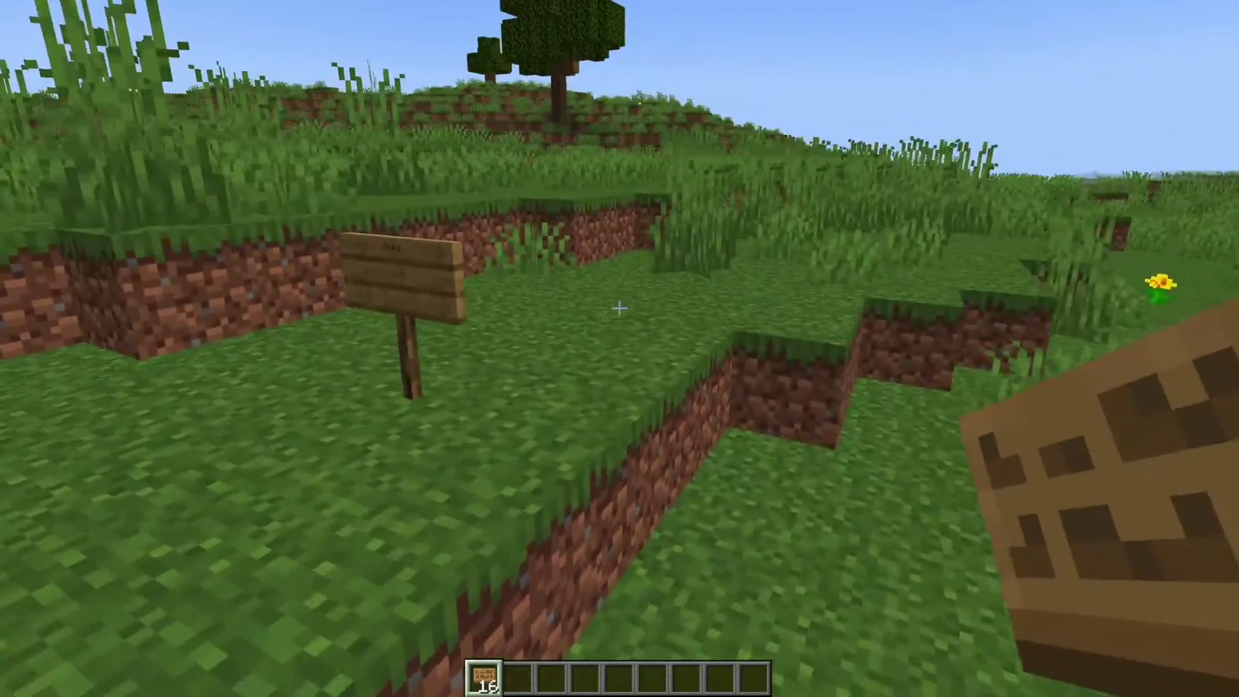
pyautogui.press('w')
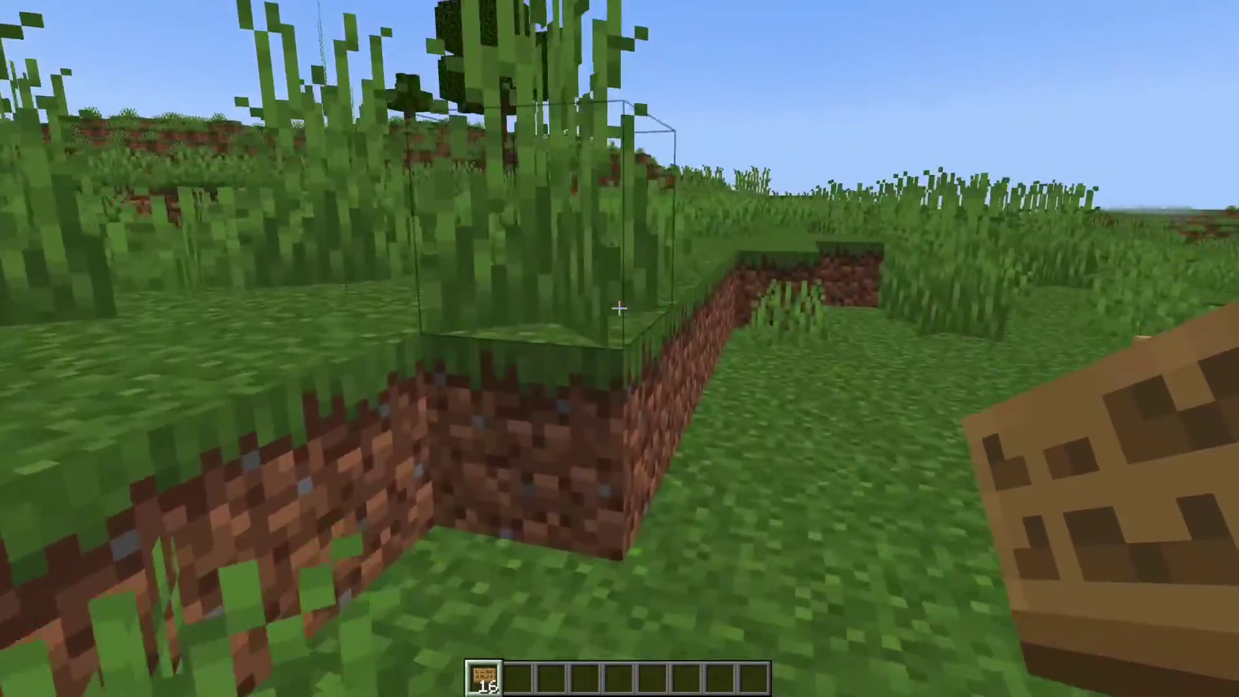
pyautogui.press('w')
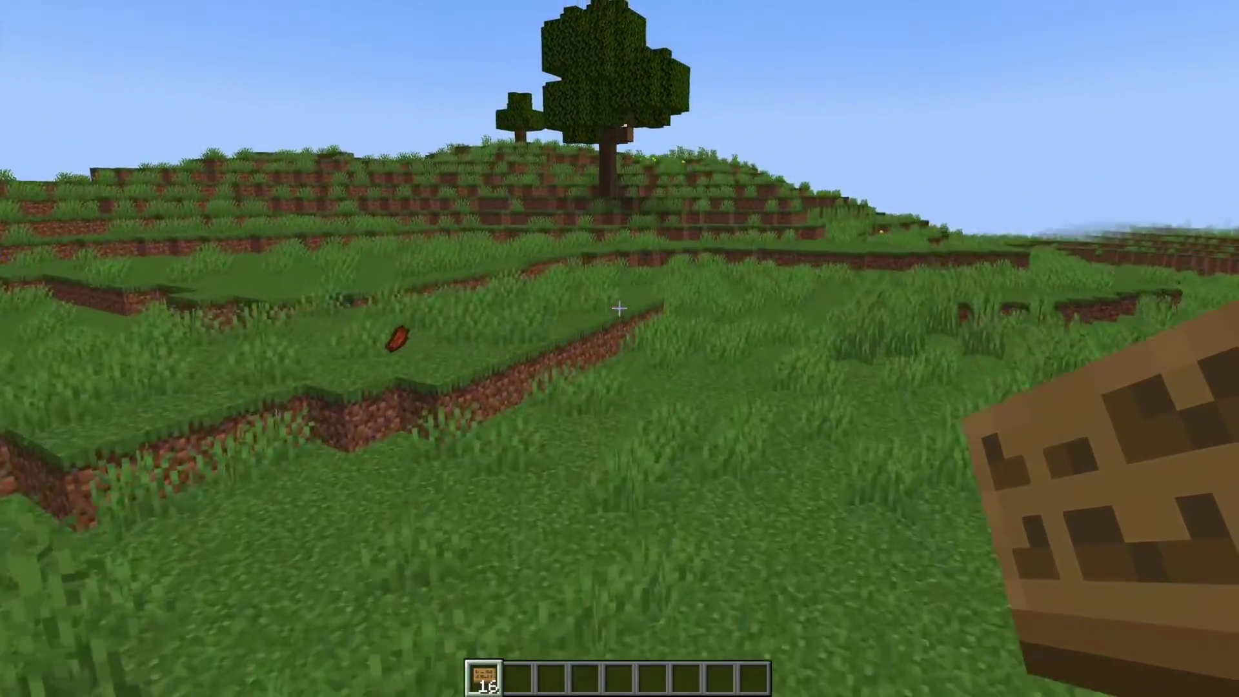
pyautogui.press('w')
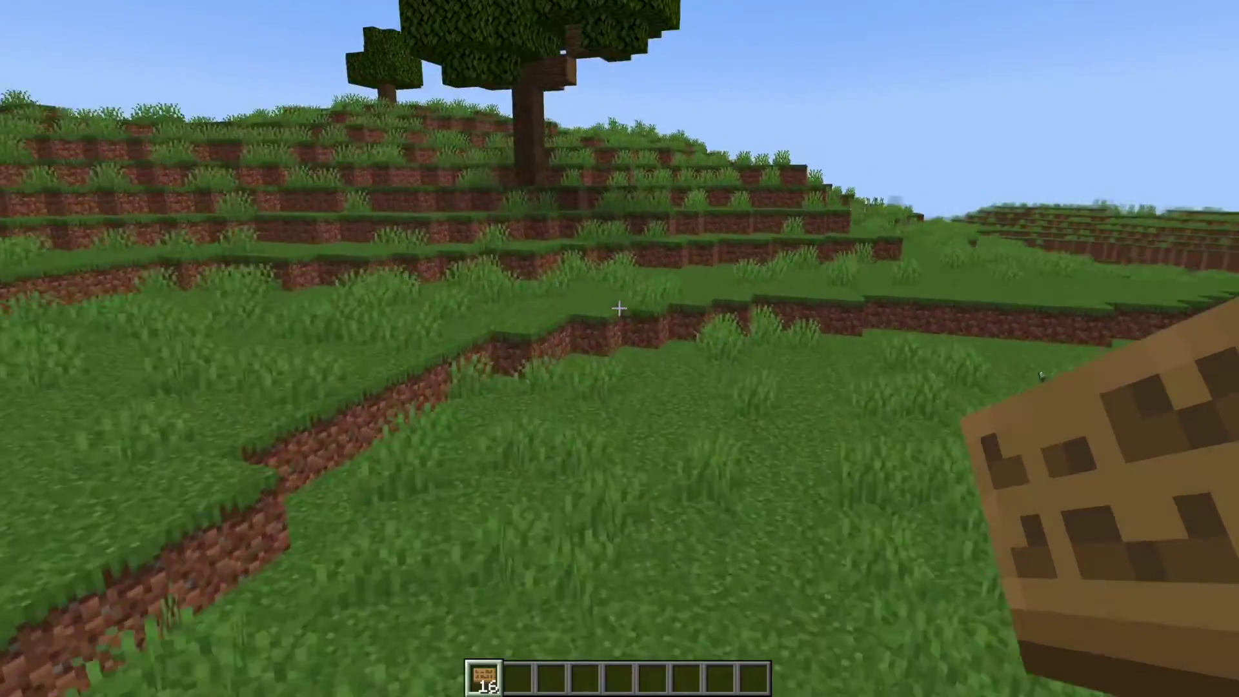
pyautogui.press('w')
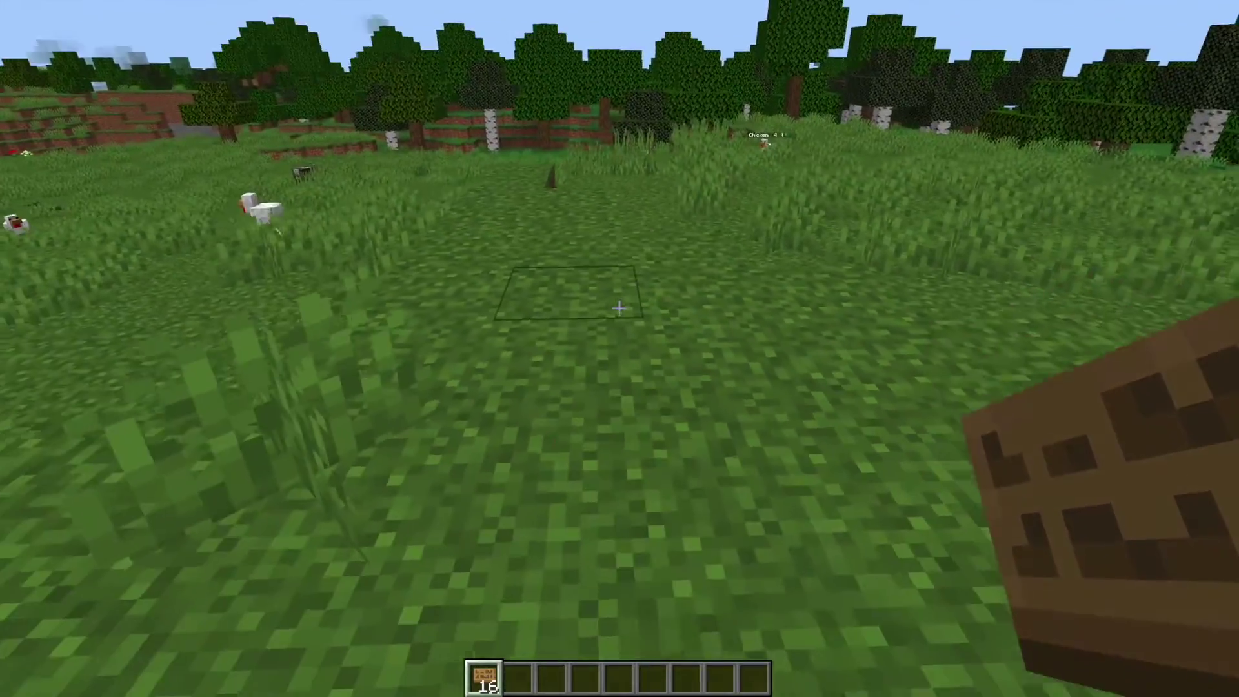
pyautogui.rightClick(618, 308)
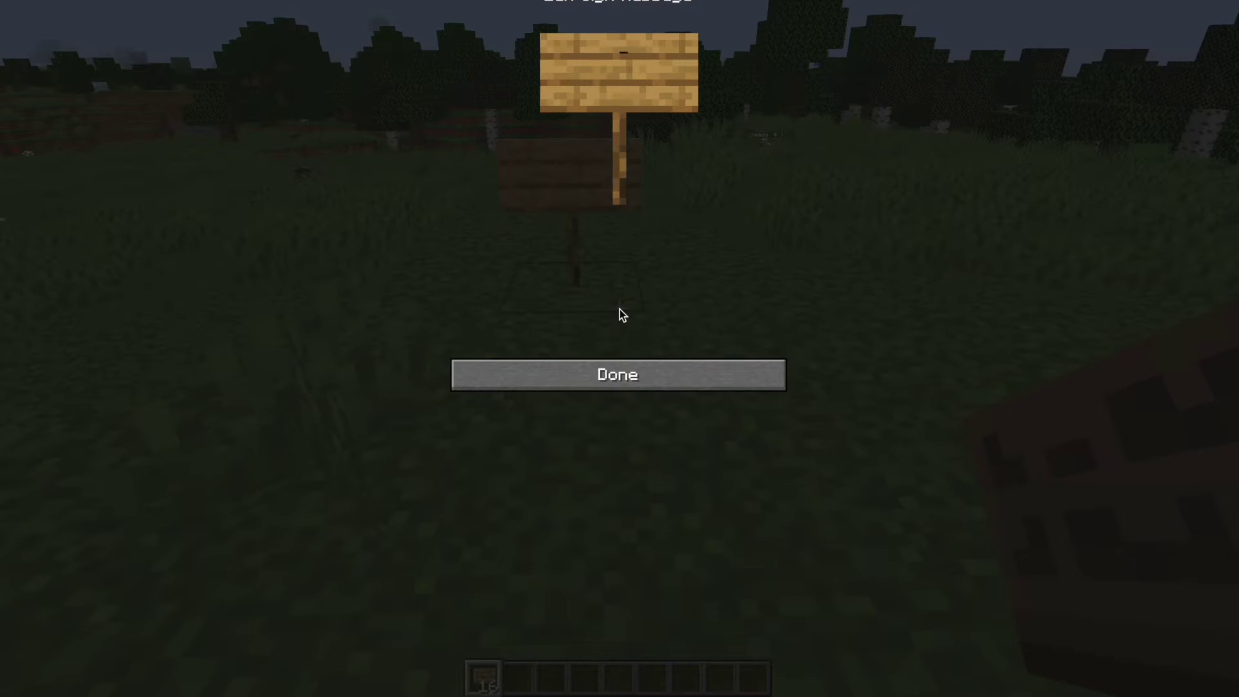
# Step: Write 'shit' on the sign, check it is censored to xxxx, and place a second sign
pyautogui.write('shit')
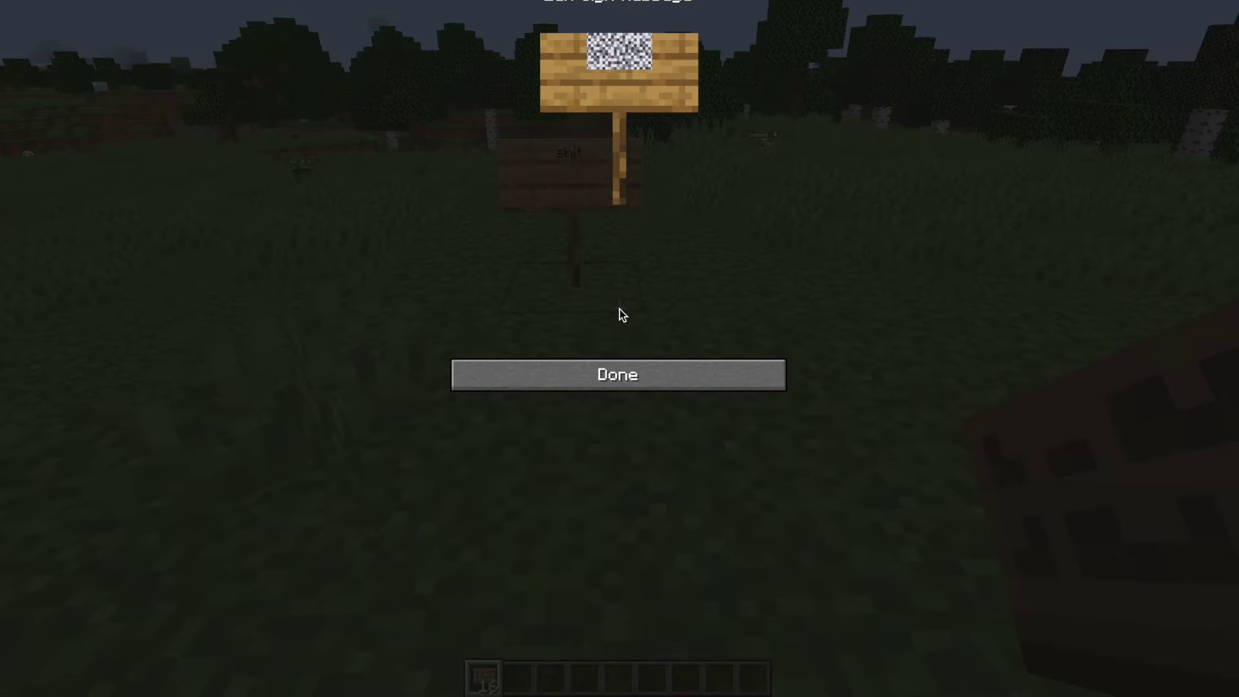
pyautogui.click(624, 363)
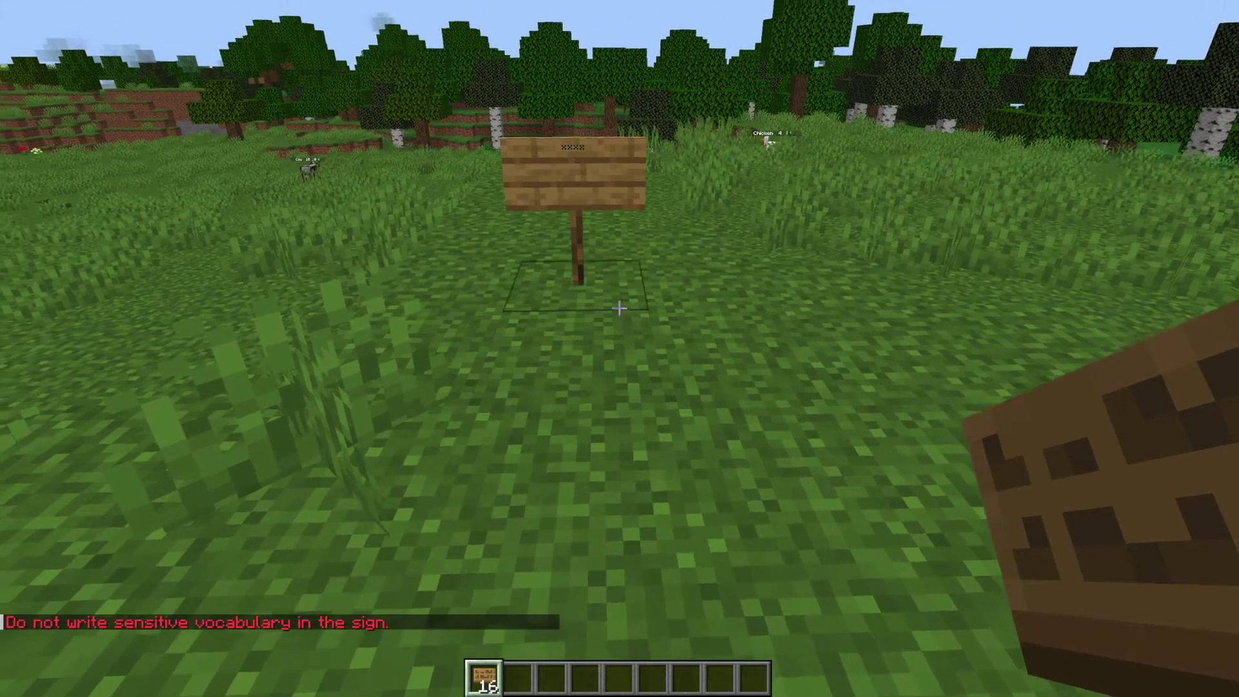
pyautogui.press('w')
pyautogui.press('w')
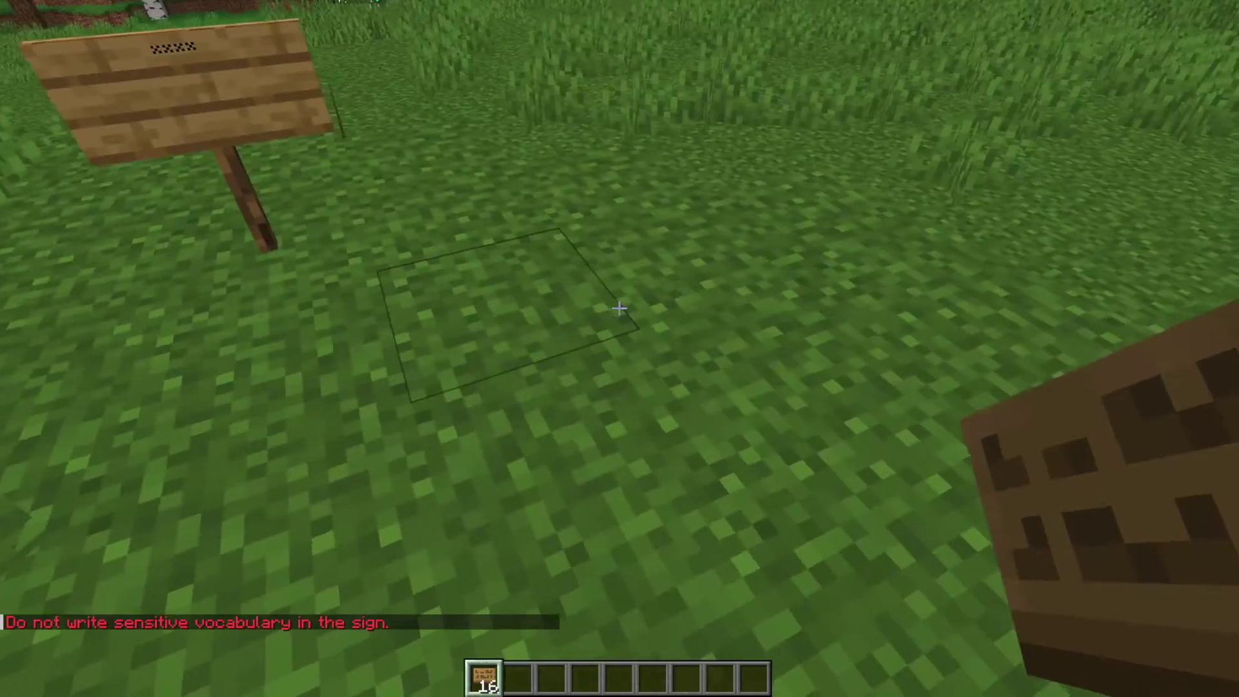
pyautogui.rightClick(620, 309)
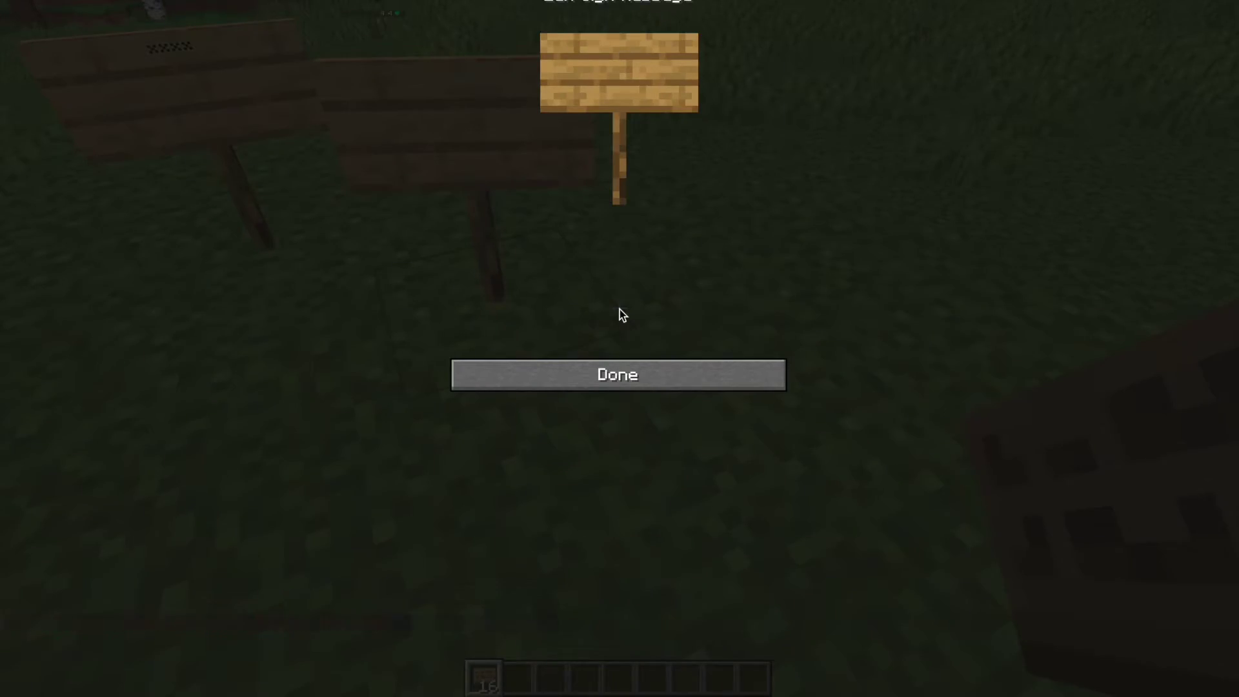
# Step: Put 'this is a test nt' on the second sign and inspect its censored text
pyautogui.write('this is a test nt')
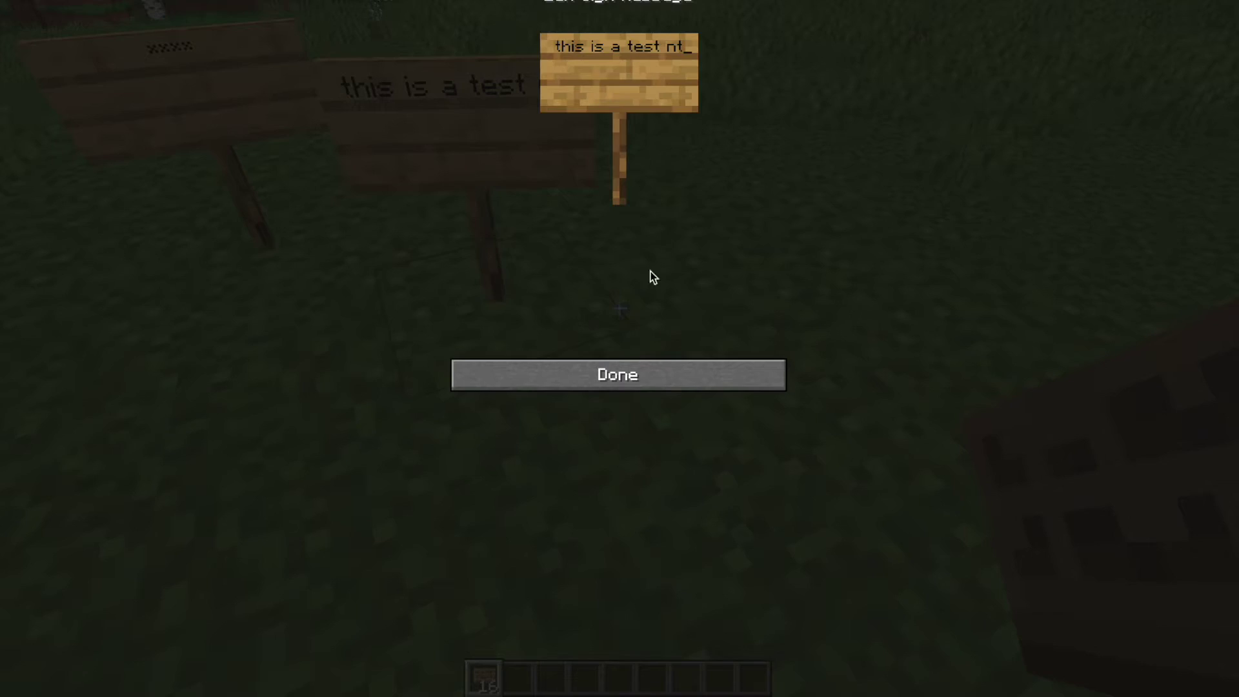
pyautogui.click(642, 371)
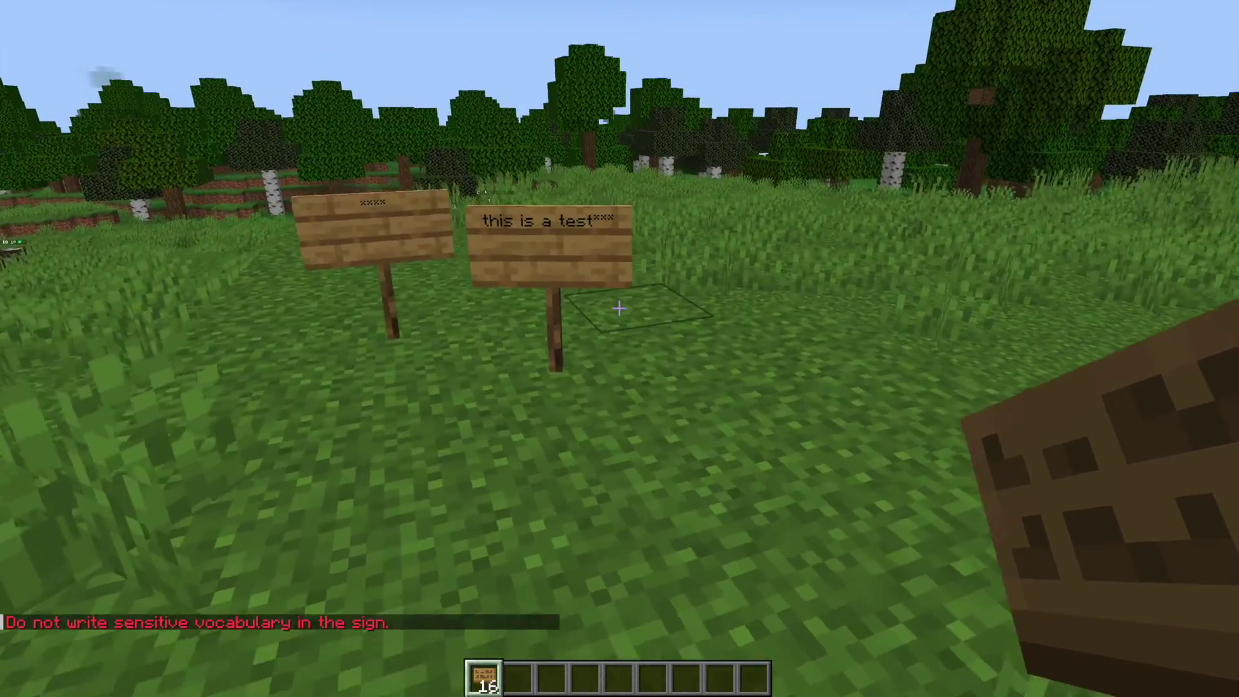
pyautogui.press('w')
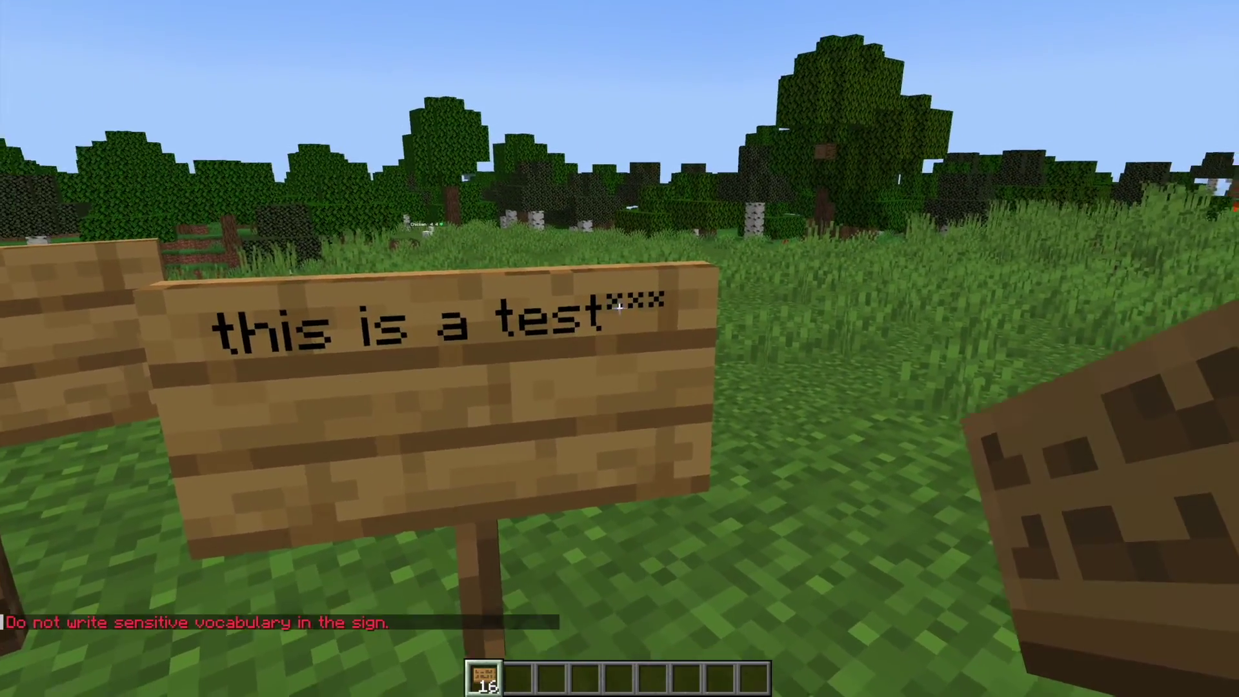
pyautogui.press('s')
pyautogui.press('w')
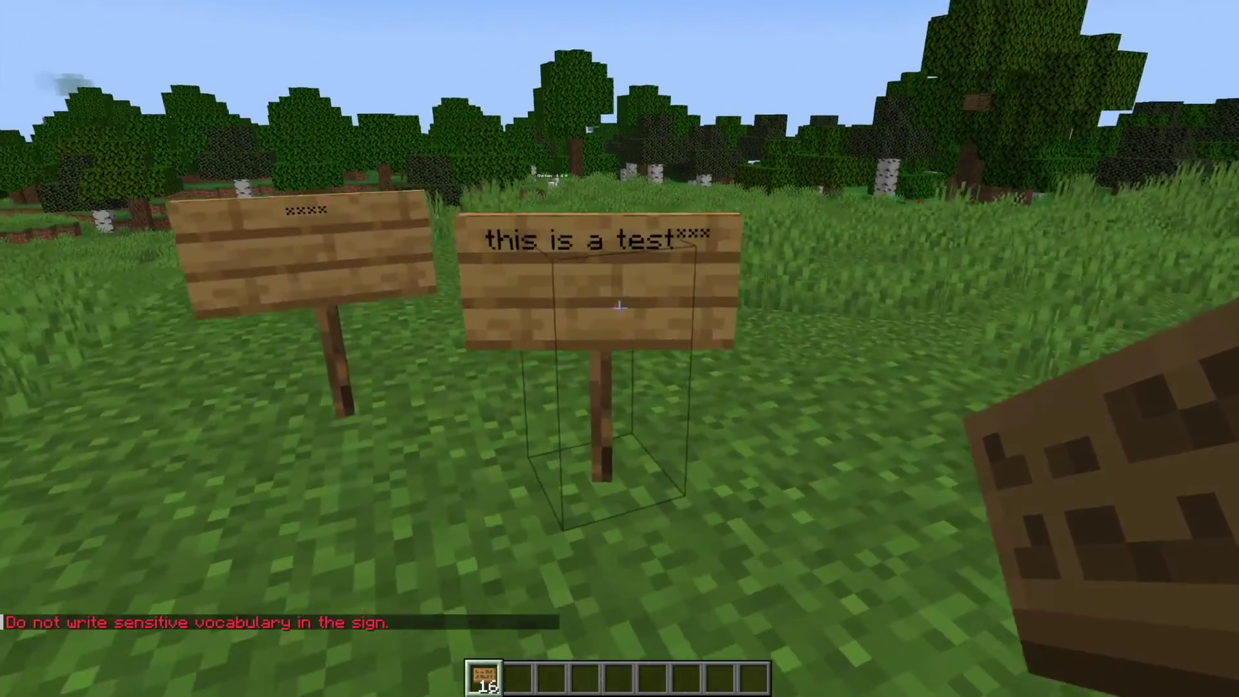
pyautogui.press('s')
pyautogui.press('t')
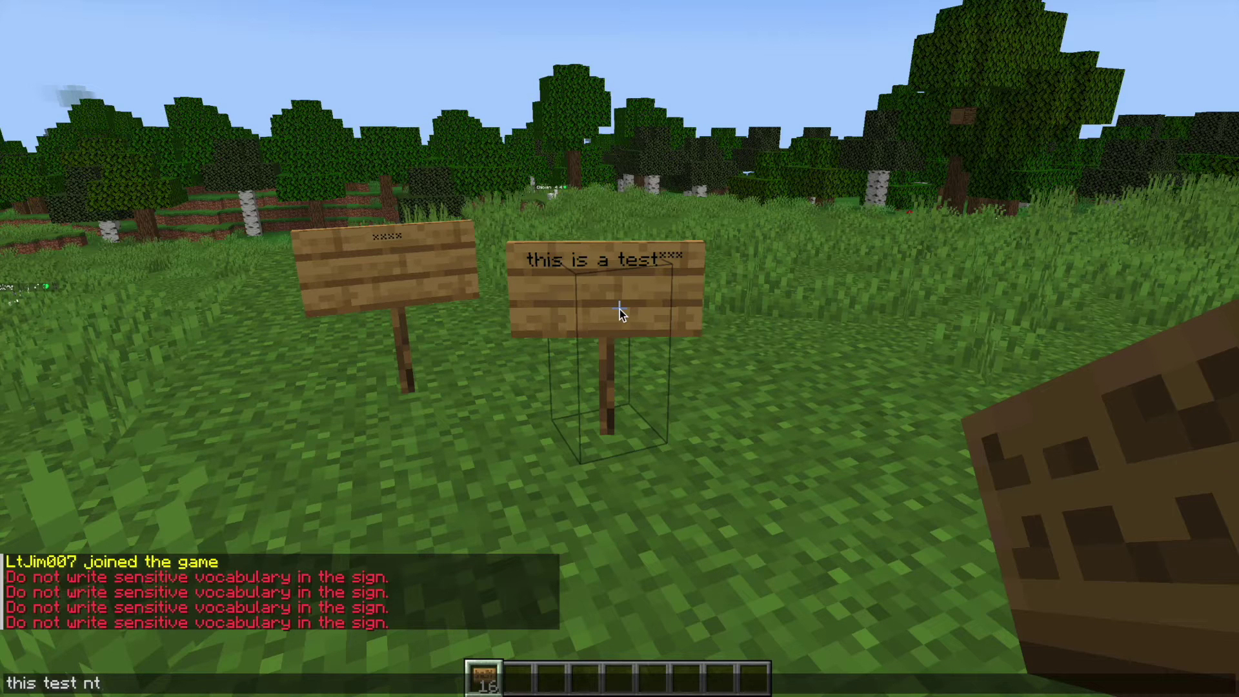
# Step: Send the chat message 'this test nt', then back in the world post nt and walk uphill
pyautogui.press('Return')
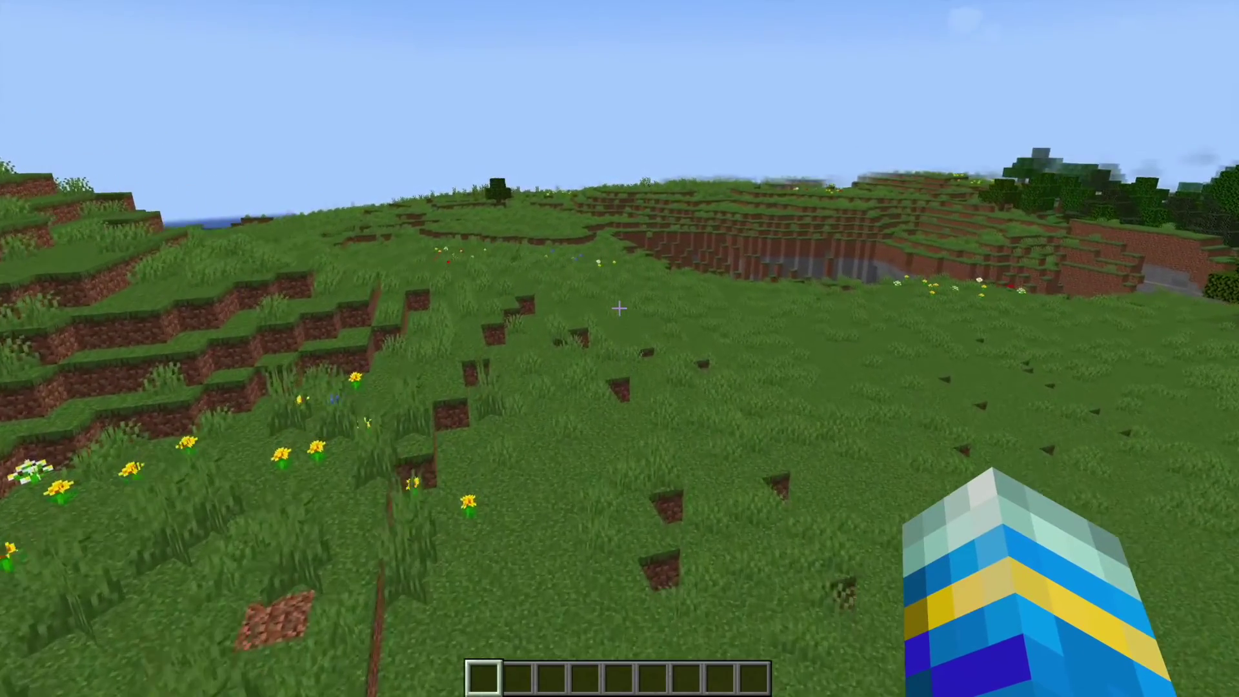
pyautogui.write('tn')
pyautogui.press('Escape')
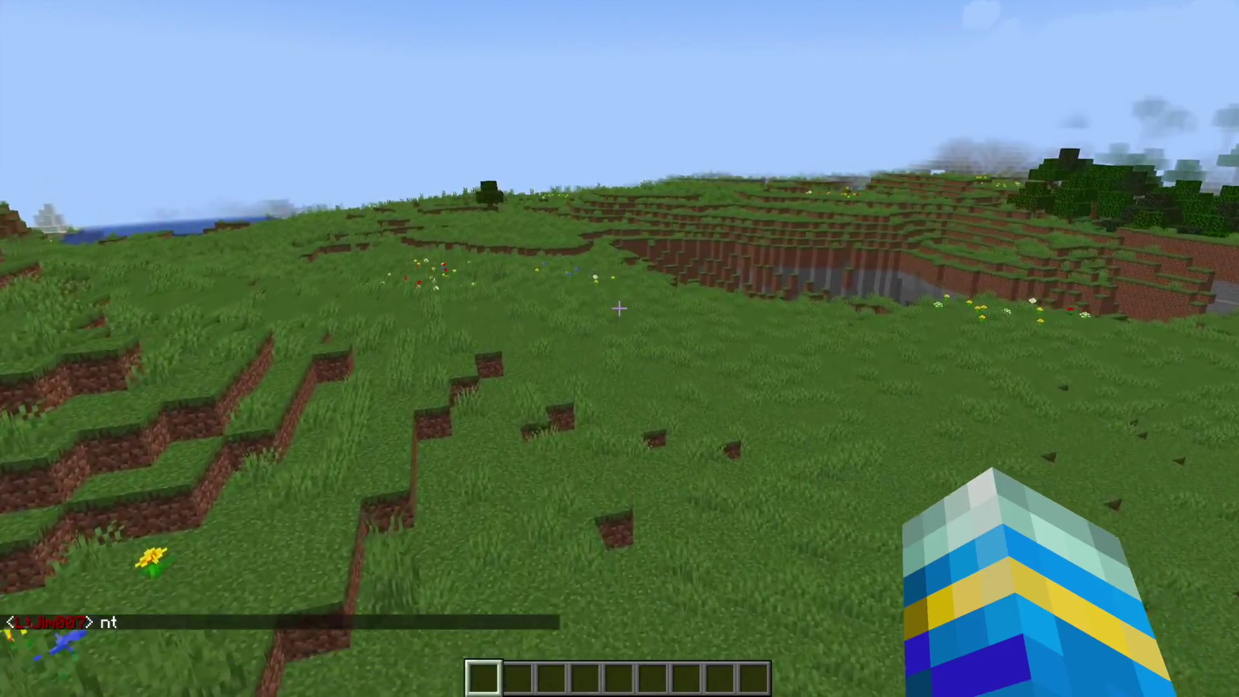
pyautogui.press('w')
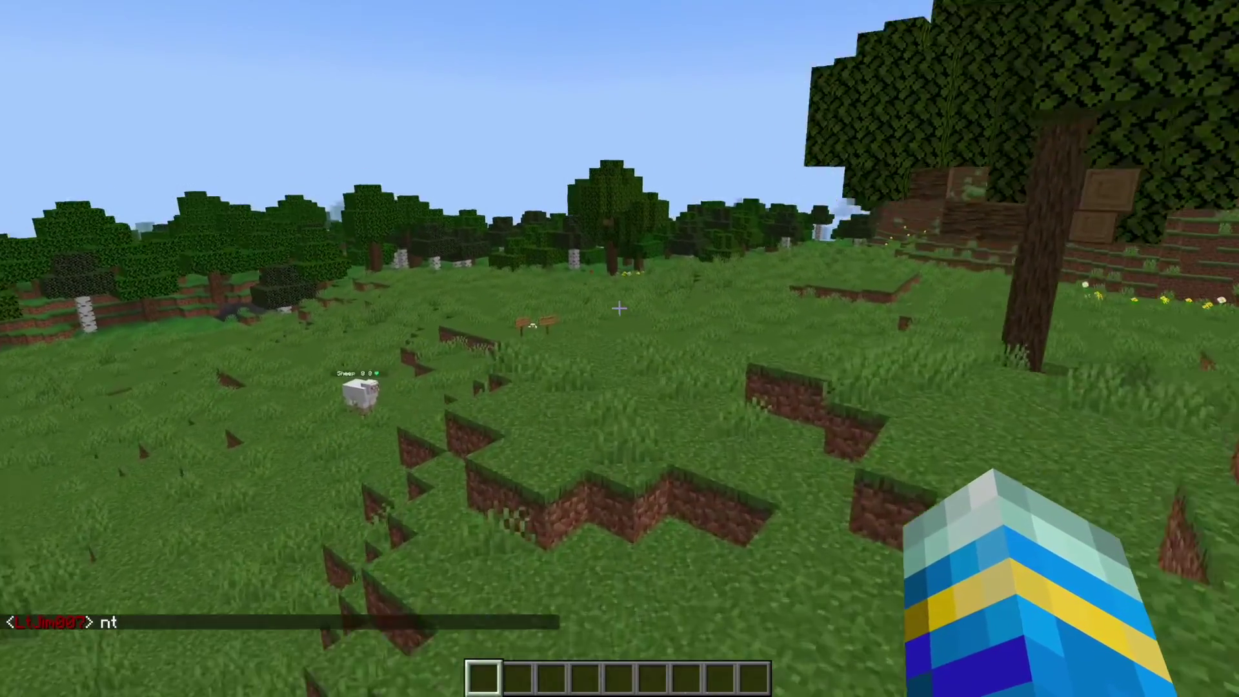
# Step: Run the /asw help, /asw reload and /asw status plugin commands
pyautogui.write('/asw h')
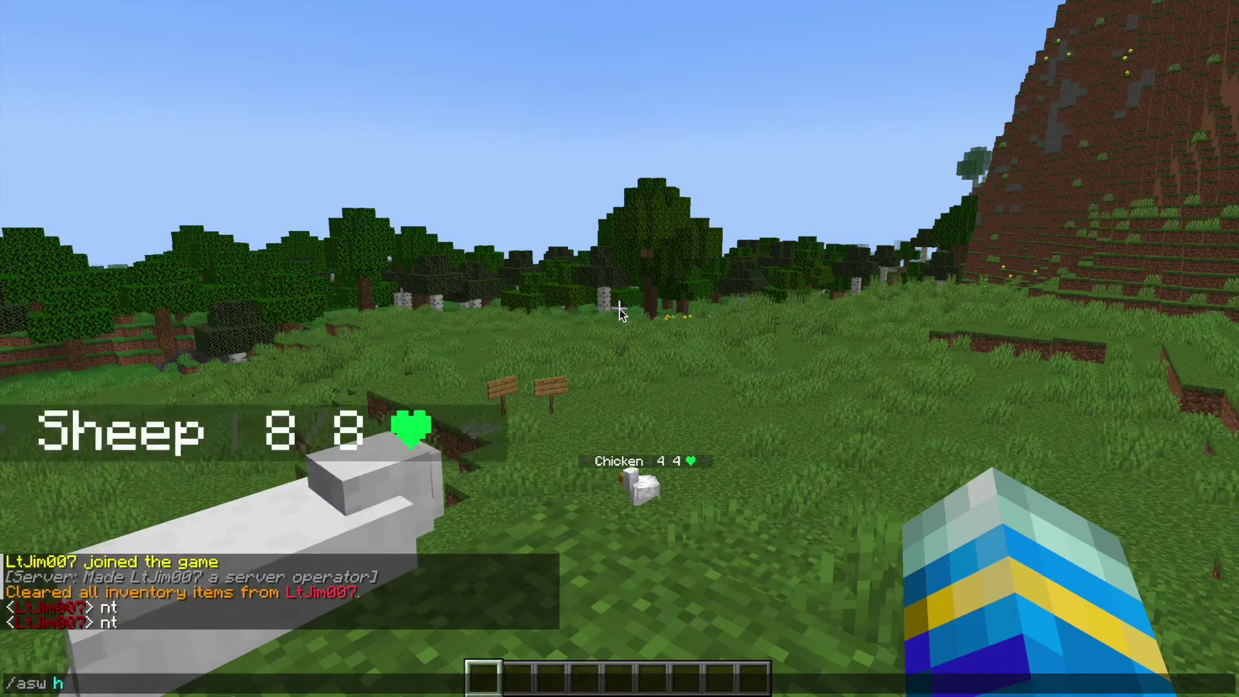
pyautogui.press('Return')
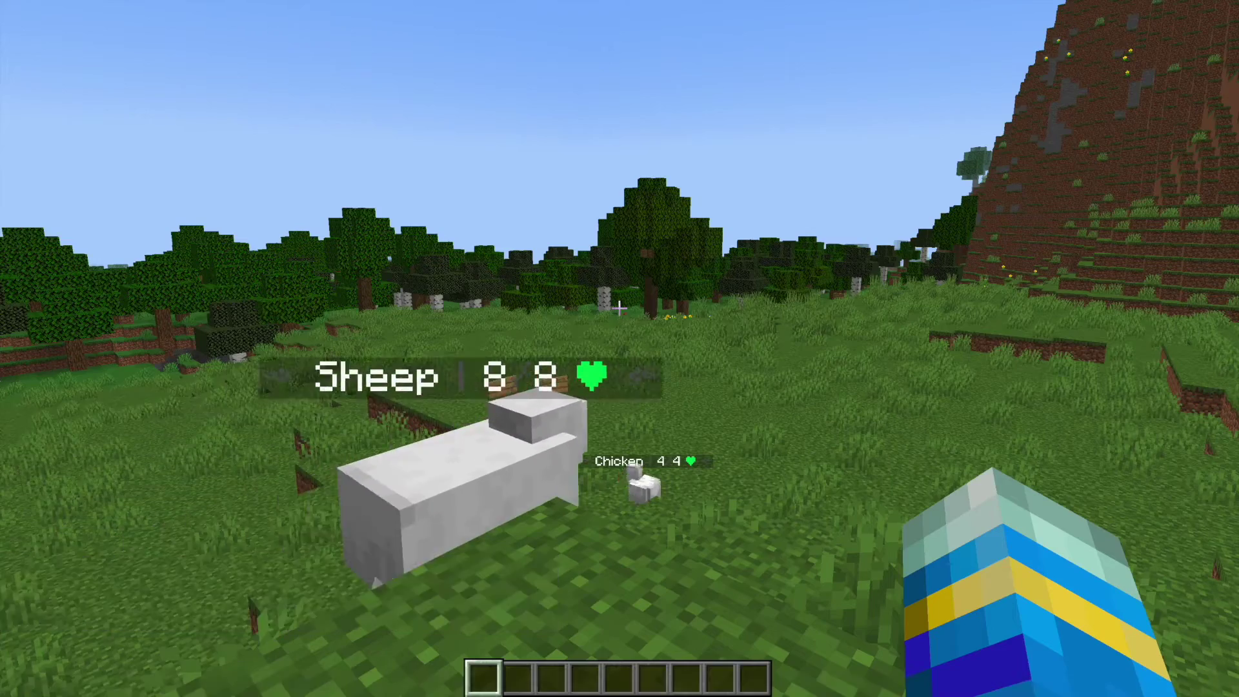
pyautogui.press('Up')
pyautogui.press('BackSpace')
pyautogui.press('BackSpace')
pyautogui.press('BackSpace')
pyautogui.press('BackSpace')
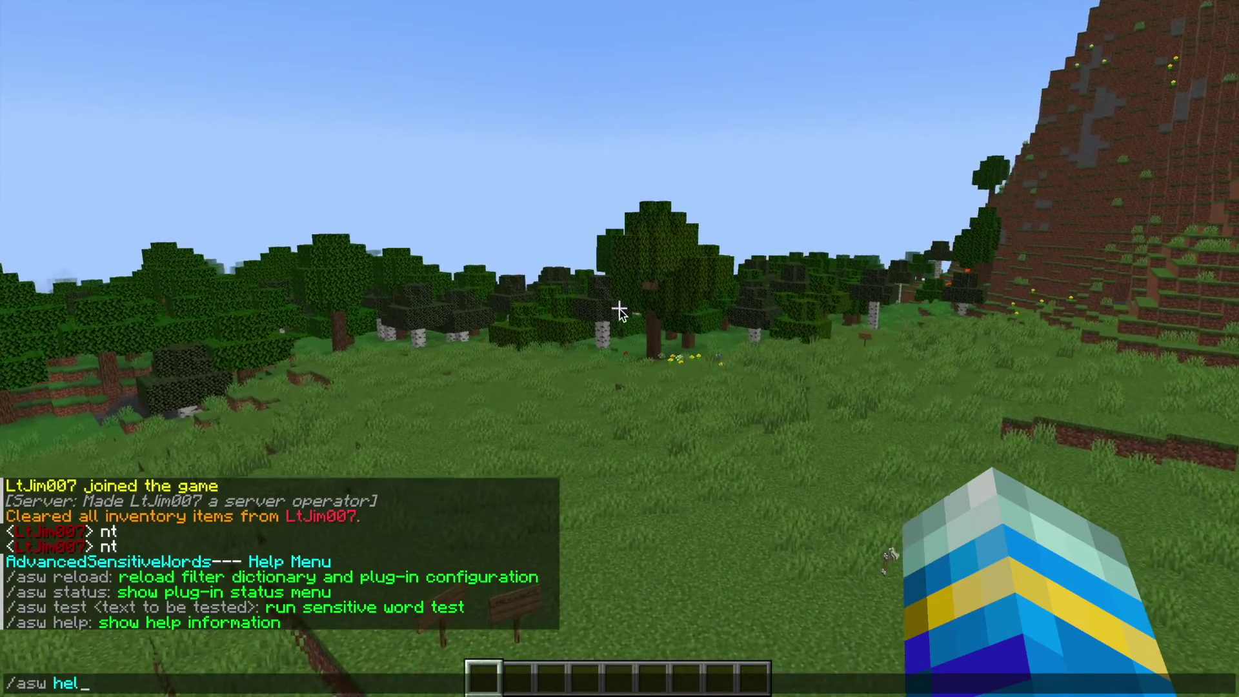
pyautogui.write('reload')
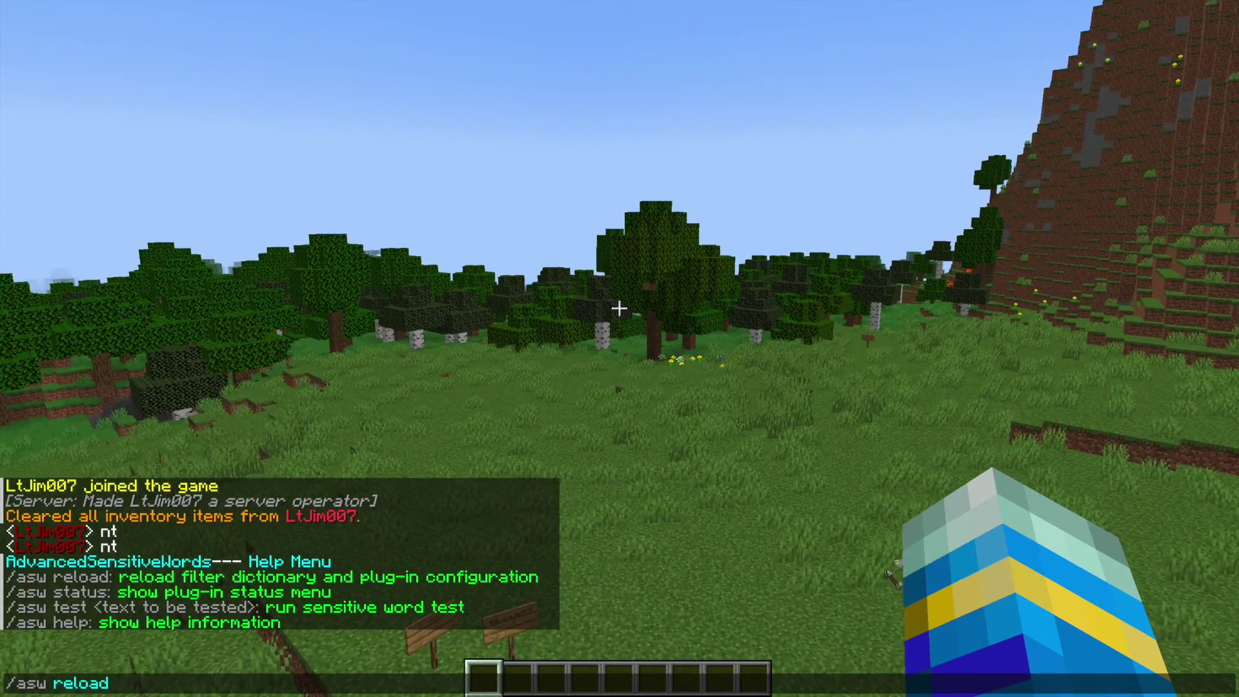
pyautogui.press('Return')
pyautogui.press('t')
pyautogui.press('Up')
pyautogui.press('BackSpace')
pyautogui.press('BackSpace')
pyautogui.press('BackSpace')
pyautogui.press('BackSpace')
pyautogui.press('BackSpace')
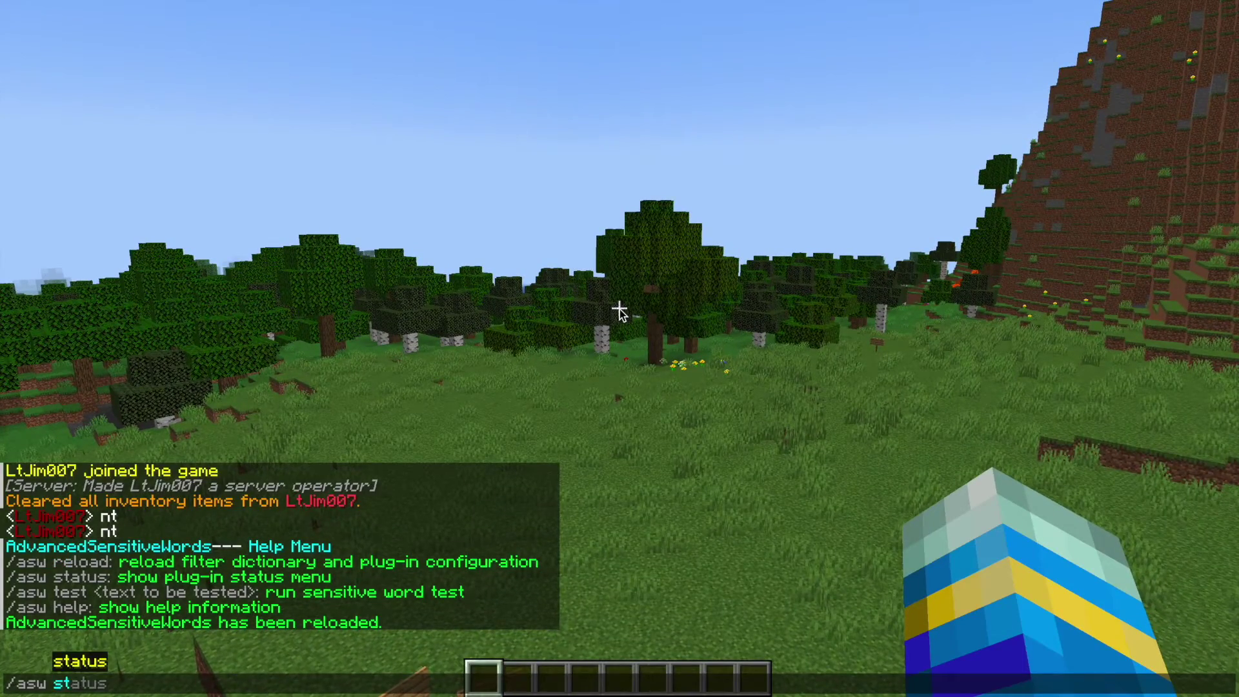
pyautogui.press('Return')
# Step: Run /asw test nt to see how the word is filtered
pyautogui.write('t')
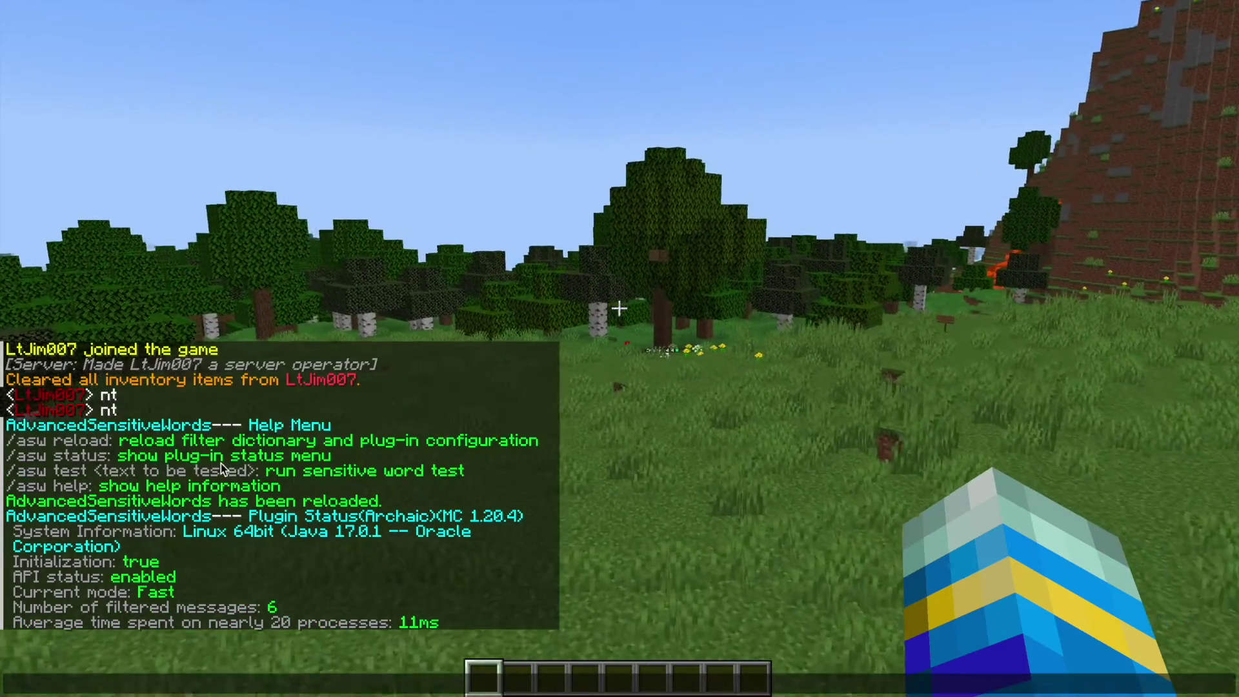
pyautogui.write('/asw test')
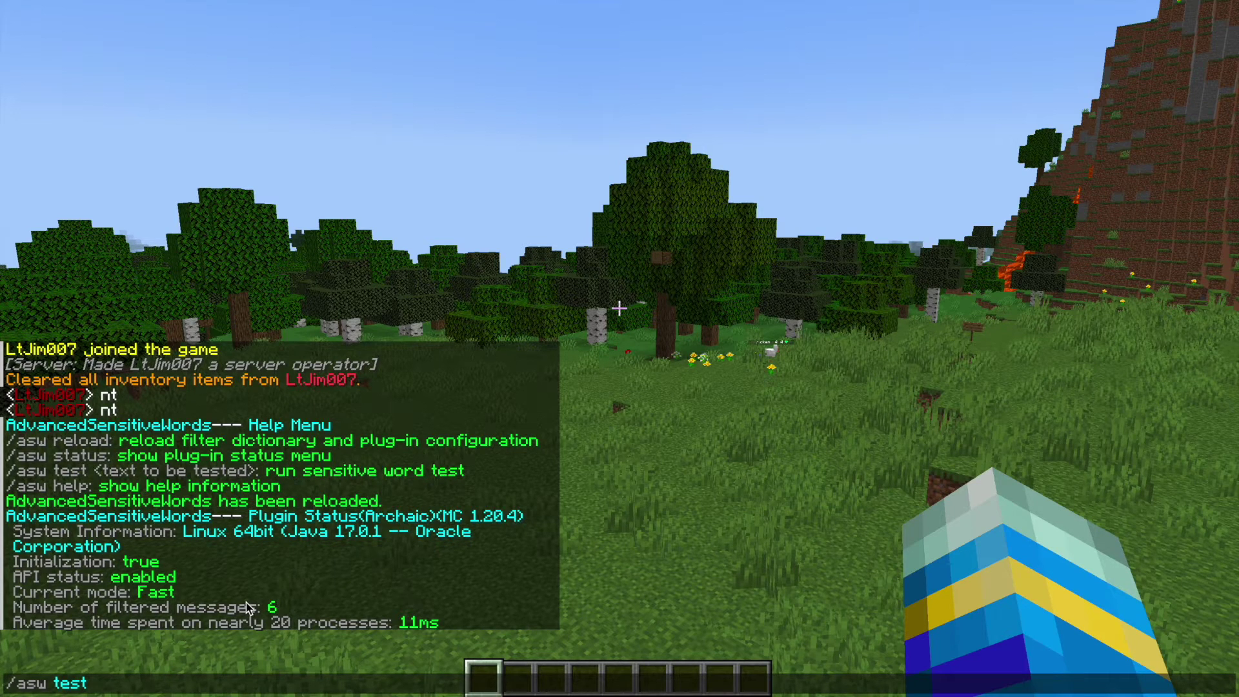
pyautogui.write('nt')
pyautogui.press('Return')
pyautogui.write('t')
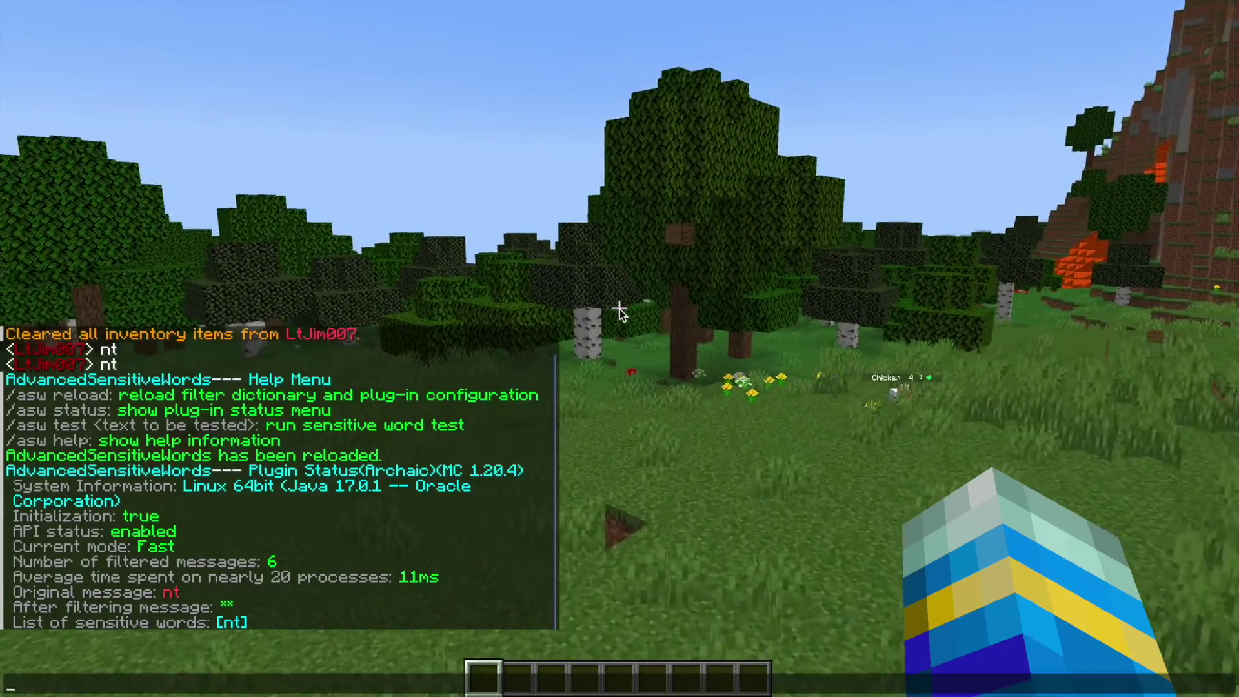
pyautogui.write('/asw test')
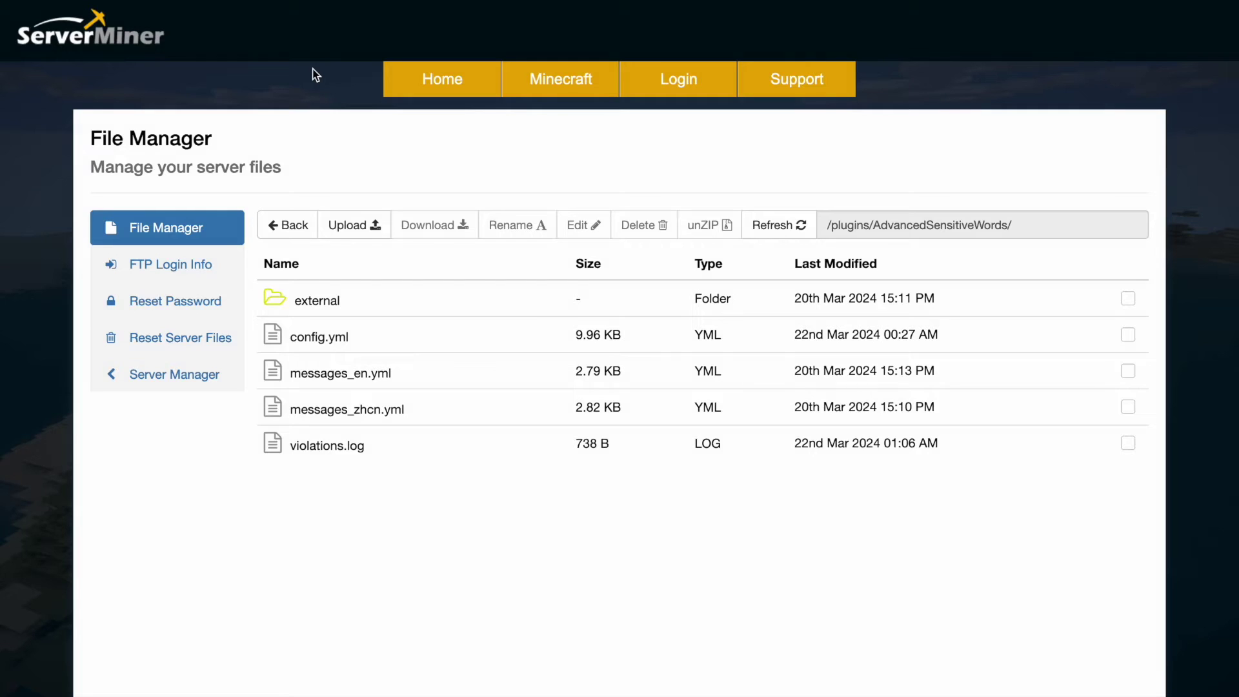
# Step: Open violations.log to view the recorded chat violations, then close it
pyautogui.click(411, 452)
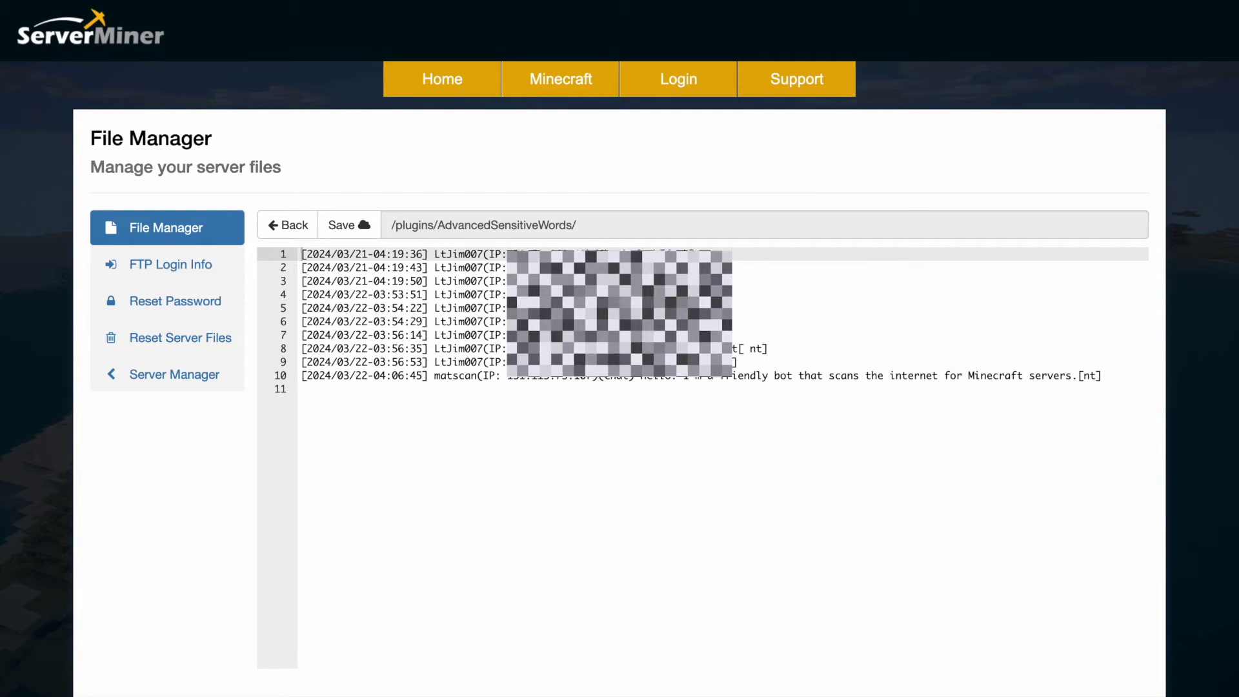
pyautogui.click(287, 225)
# Step: Open config.yml and highlight the language and enableDefaultWords settings
pyautogui.click(390, 343)
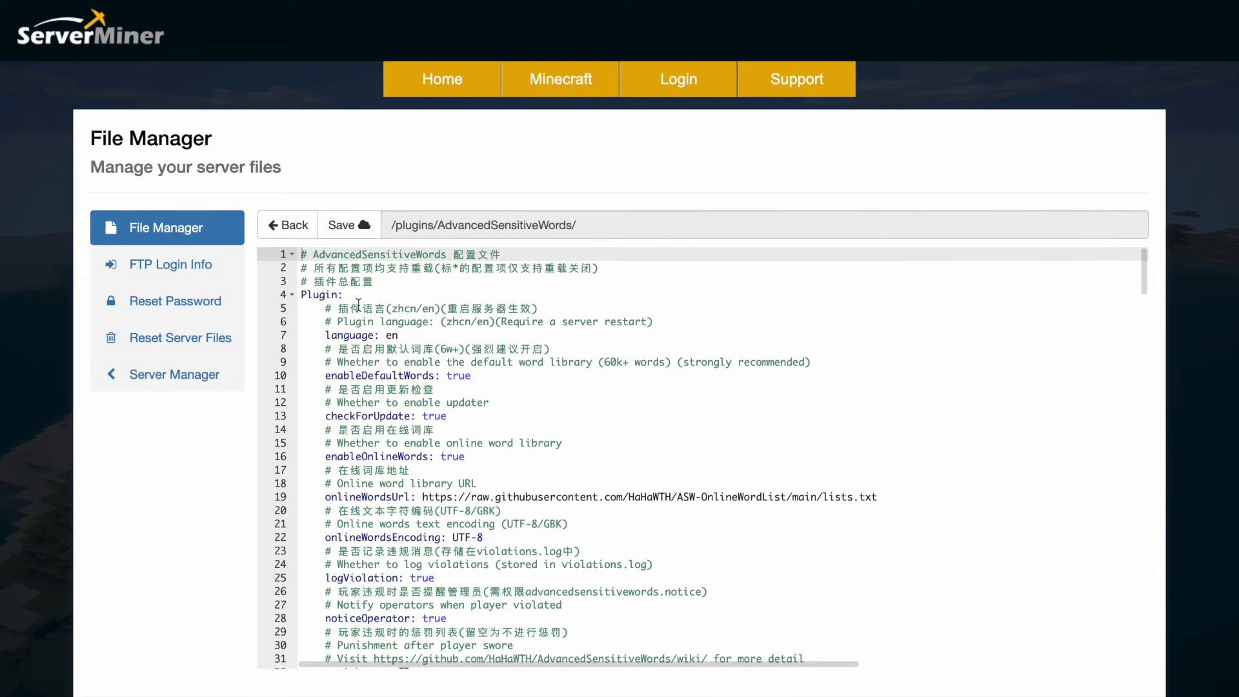
pyautogui.click(398, 335)
pyautogui.moveTo(399, 334)
pyautogui.mouseDown()
pyautogui.moveTo(296, 323)
pyautogui.moveTo(399, 334)
pyautogui.moveTo(376, 335)
pyautogui.mouseUp()
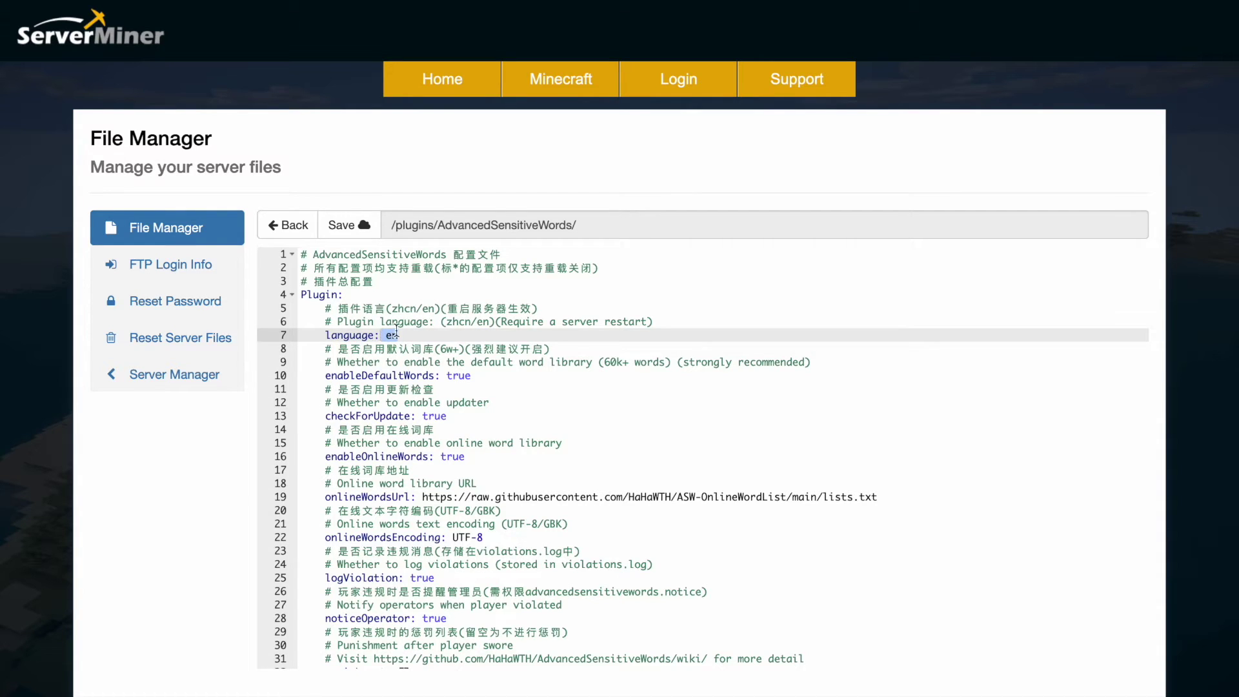
pyautogui.click(439, 362)
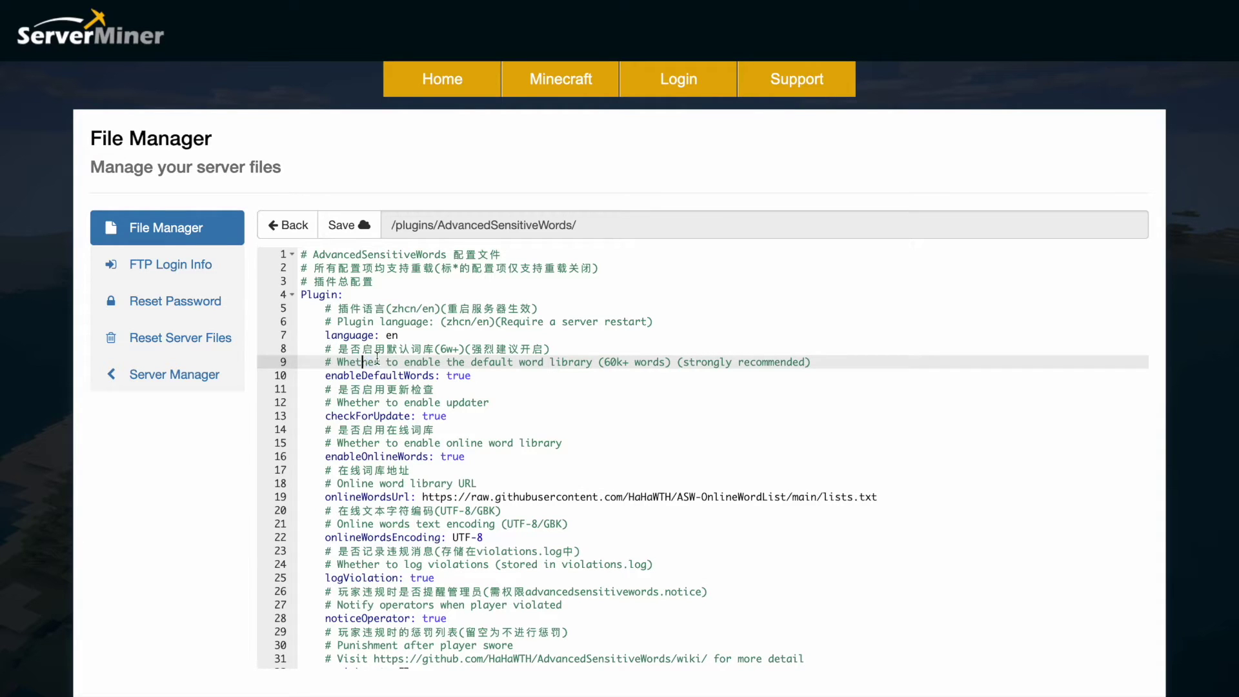
pyautogui.moveTo(362, 362); pyautogui.dragTo(650, 365)
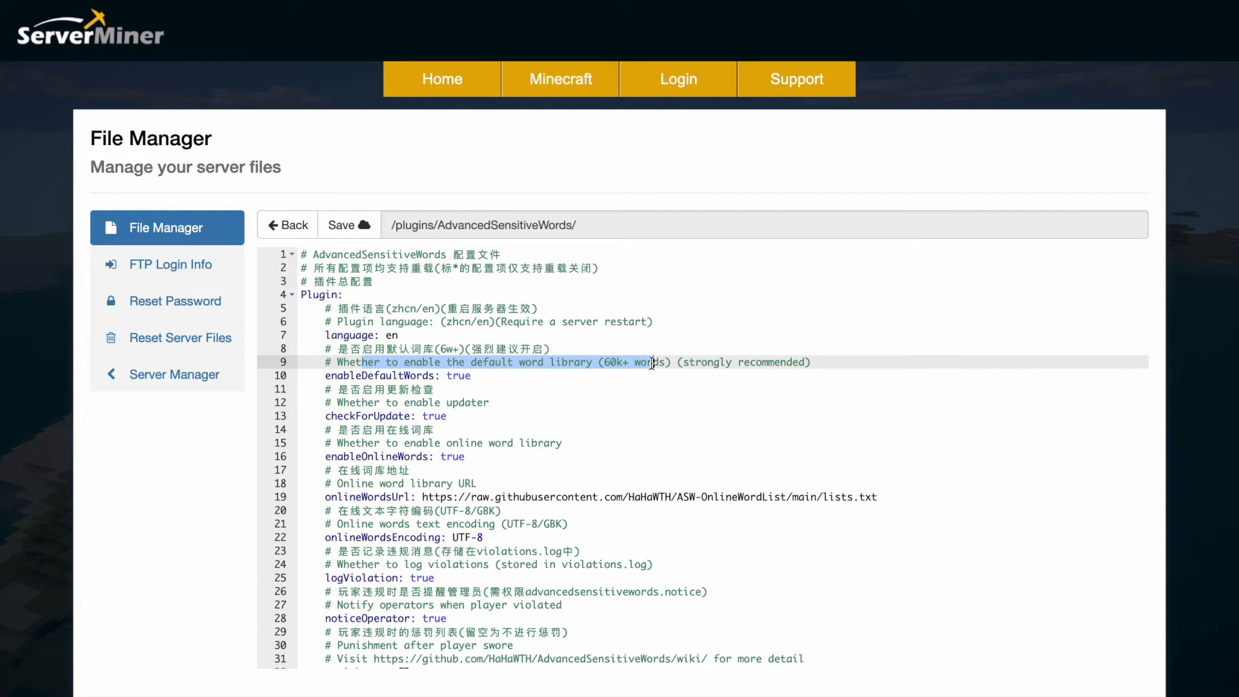
pyautogui.click(658, 362)
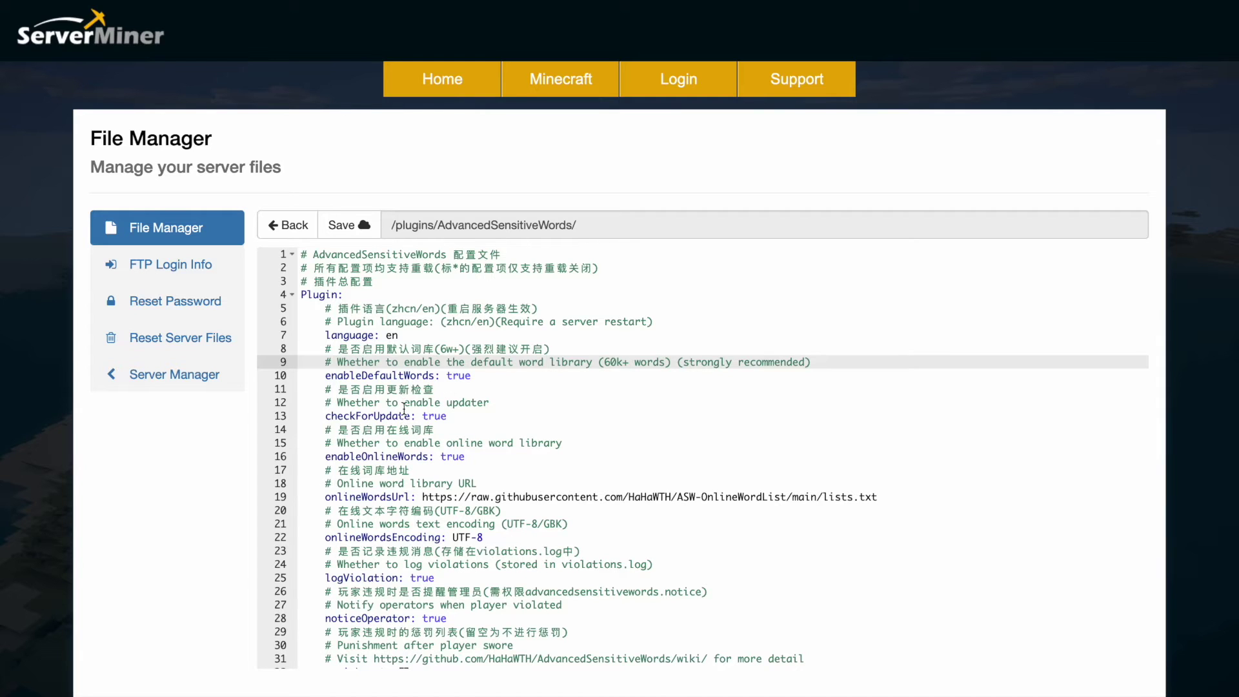
# Step: Highlight the enableOnlineWords setting and the onlineWordsUrl on line 19
pyautogui.scroll(-2, 404, 409)
pyautogui.moveTo(331, 408); pyautogui.dragTo(428, 409)
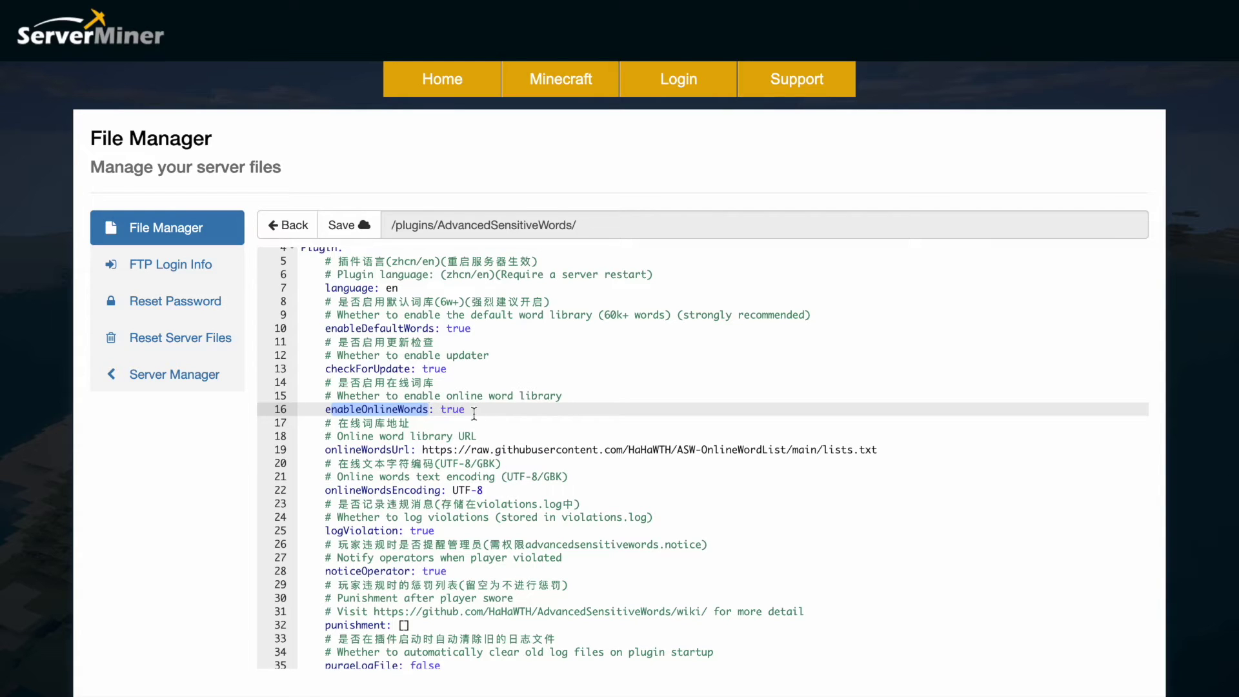
pyautogui.moveTo(387, 450); pyautogui.dragTo(517, 450)
# Step: Clear the highlight on the online word list URL line
pyautogui.click(525, 421)
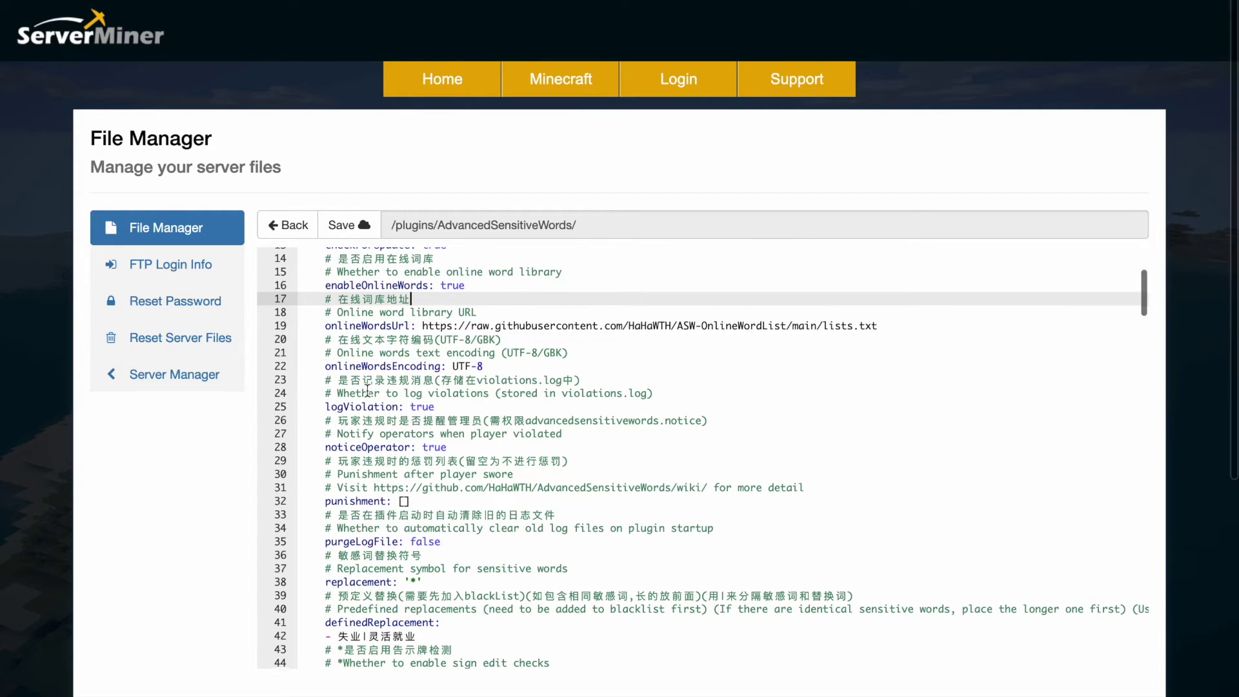
pyautogui.scroll(-3, 368, 390)
pyautogui.scroll(-1, 371, 461)
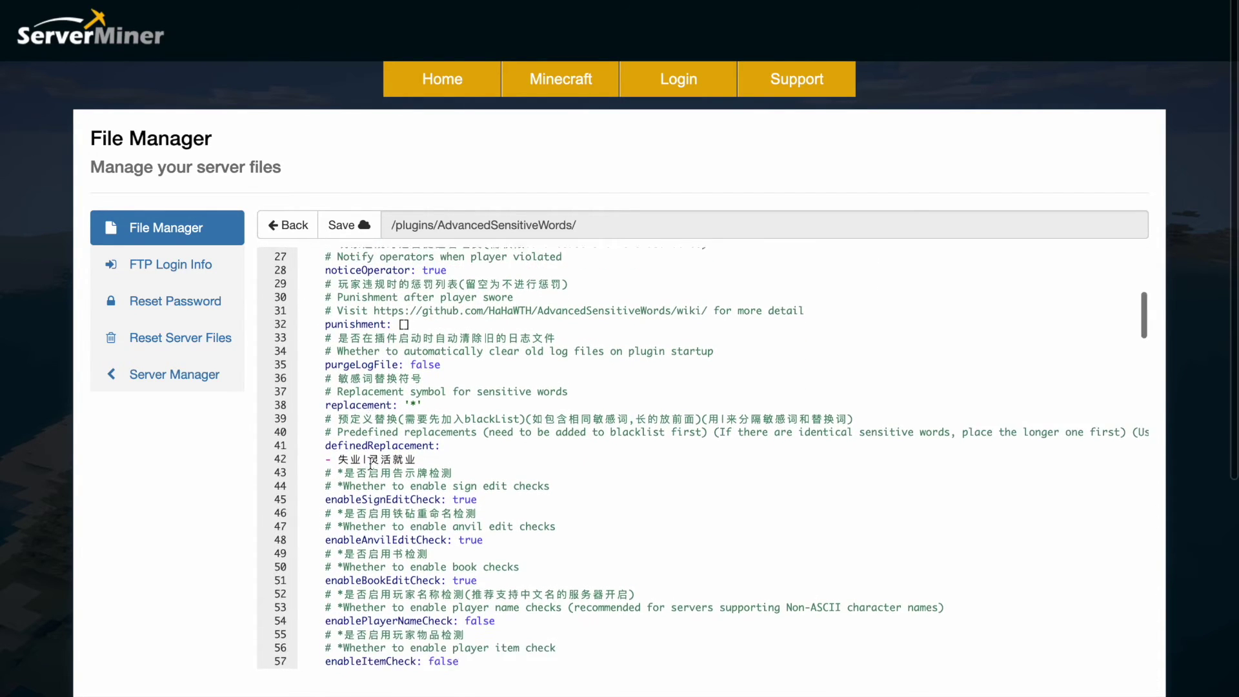
pyautogui.scroll(1, 370, 461)
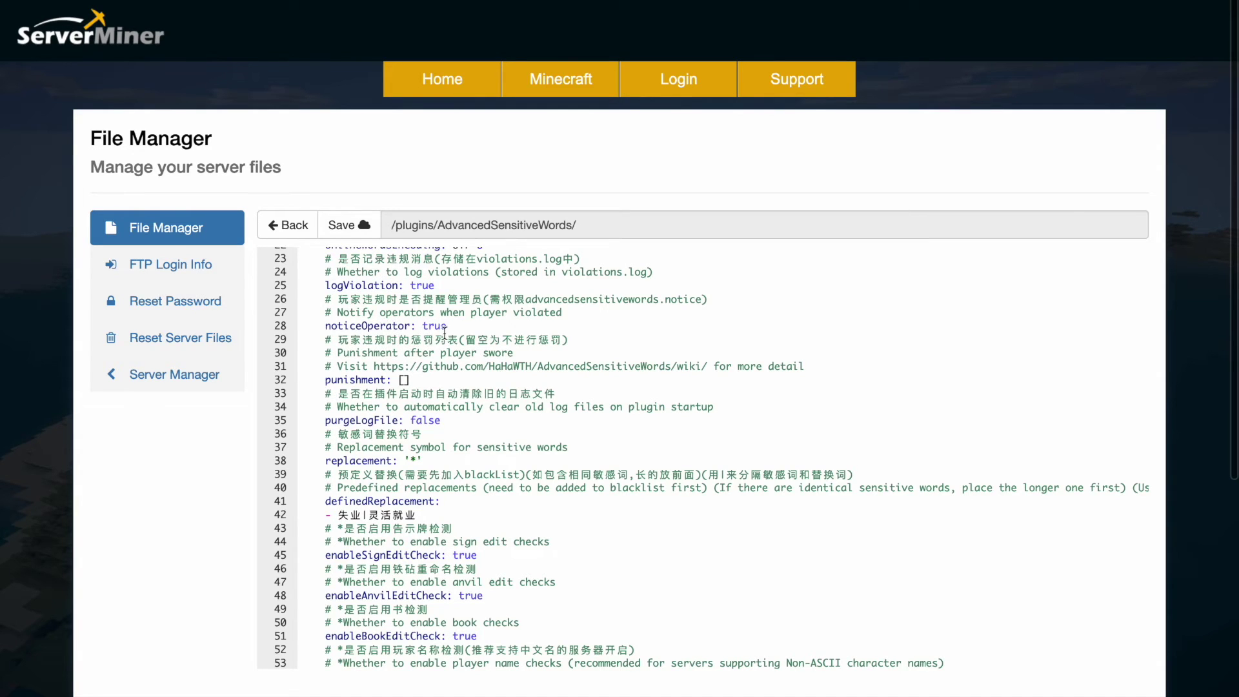
pyautogui.scroll(-1, 461, 363)
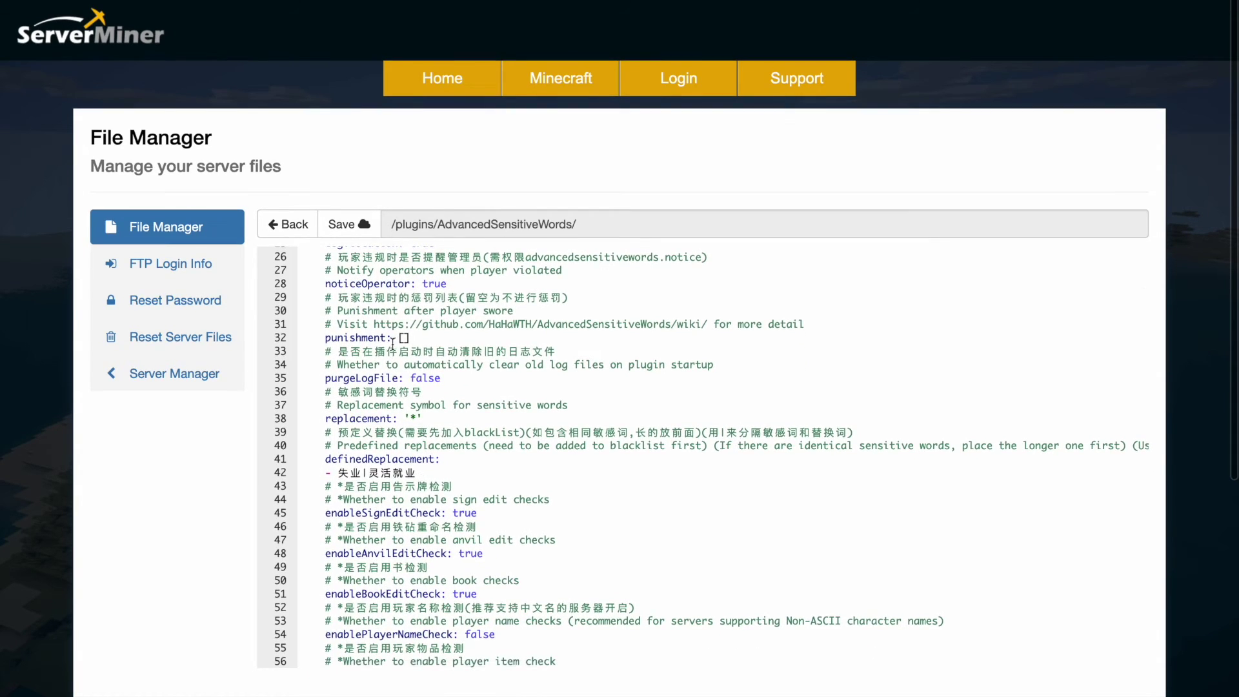
pyautogui.scroll(-1, 440, 441)
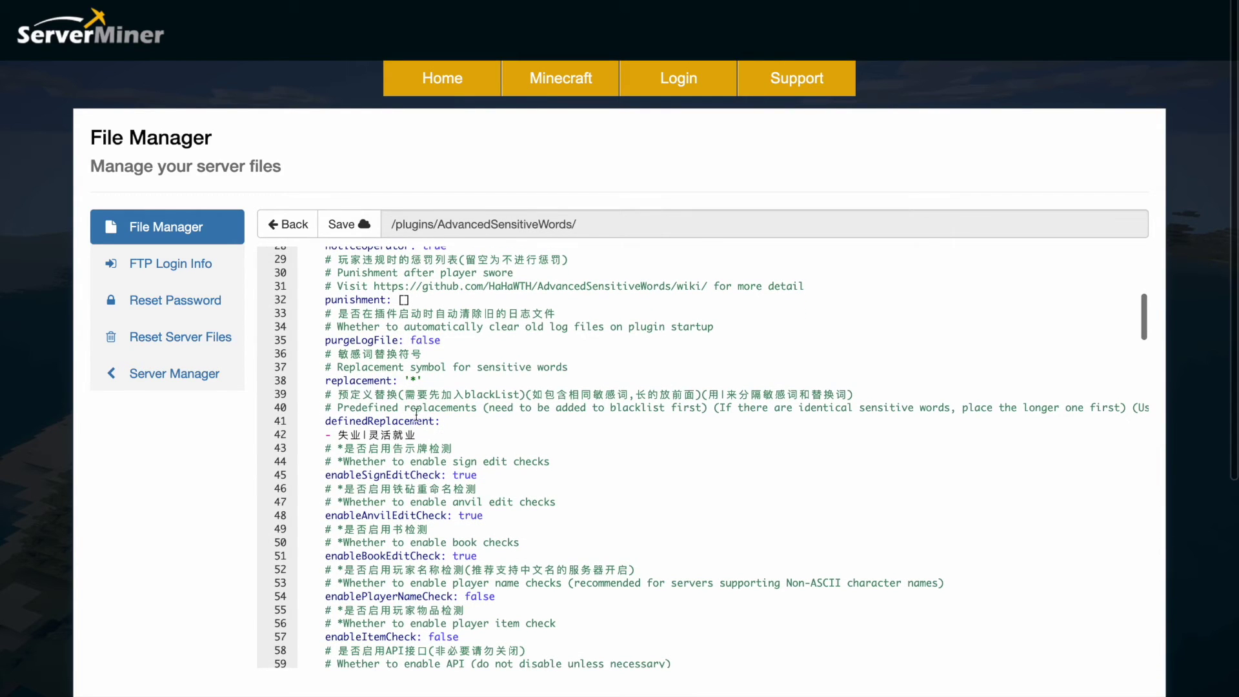
pyautogui.click(419, 384)
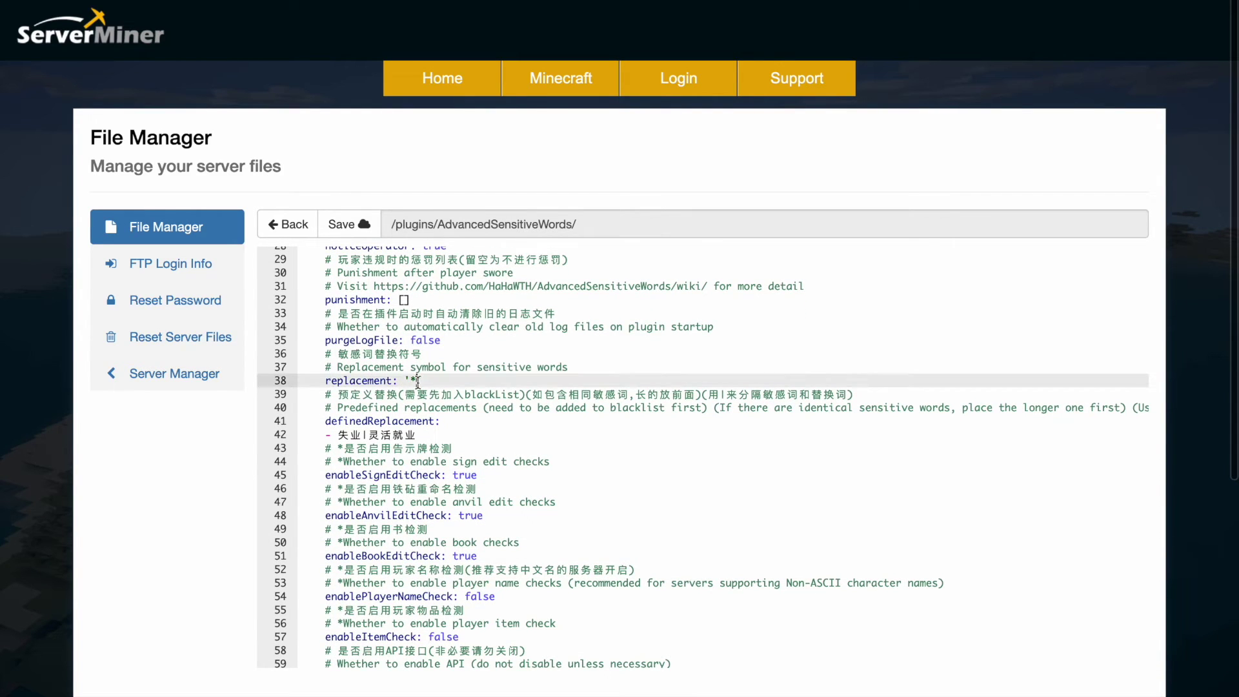
pyautogui.click(430, 448)
# Step: Highlight the default ignored characters (ignoreChar) on line 71
pyautogui.scroll(-1, 430, 448)
pyautogui.scroll(-3, 430, 448)
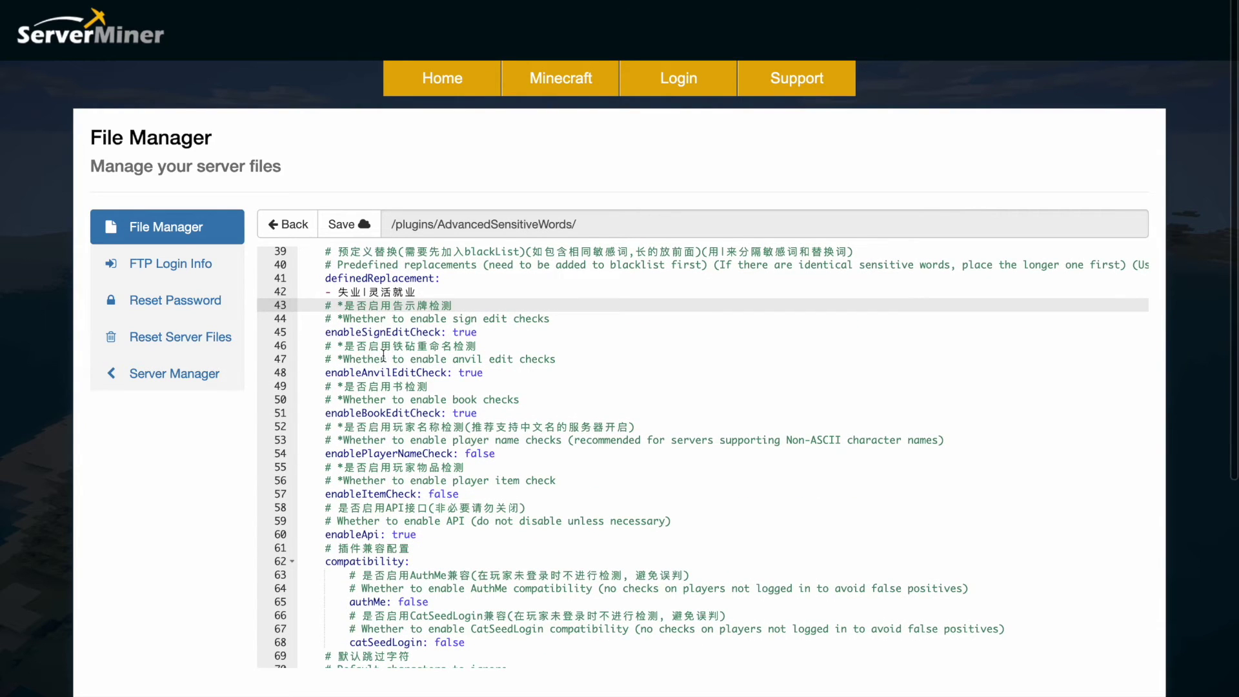
pyautogui.scroll(-5, 418, 500)
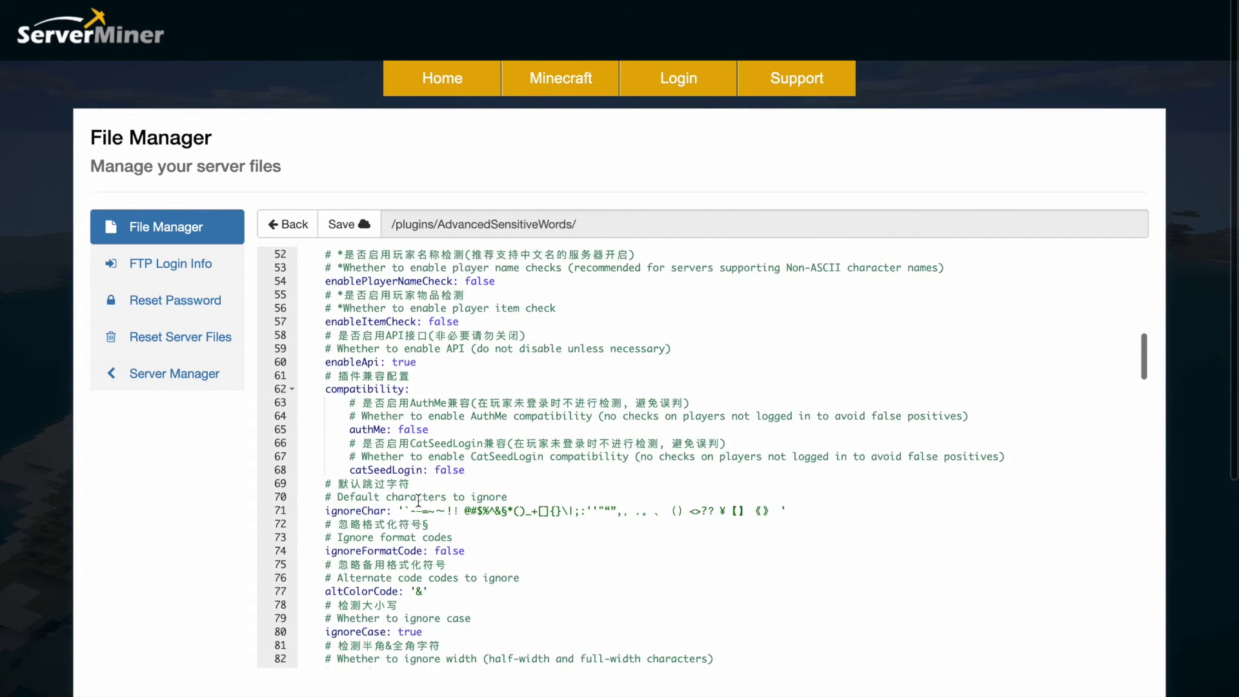
pyautogui.scroll(-1, 391, 556)
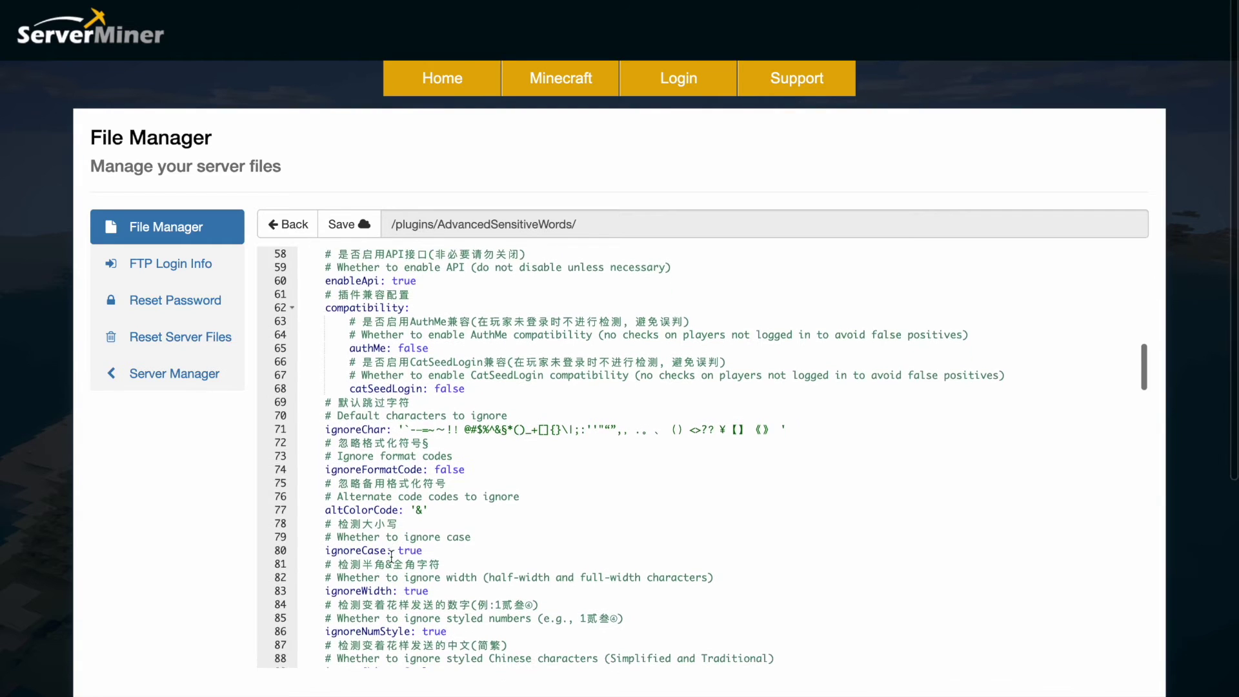
pyautogui.moveTo(399, 422); pyautogui.dragTo(510, 421)
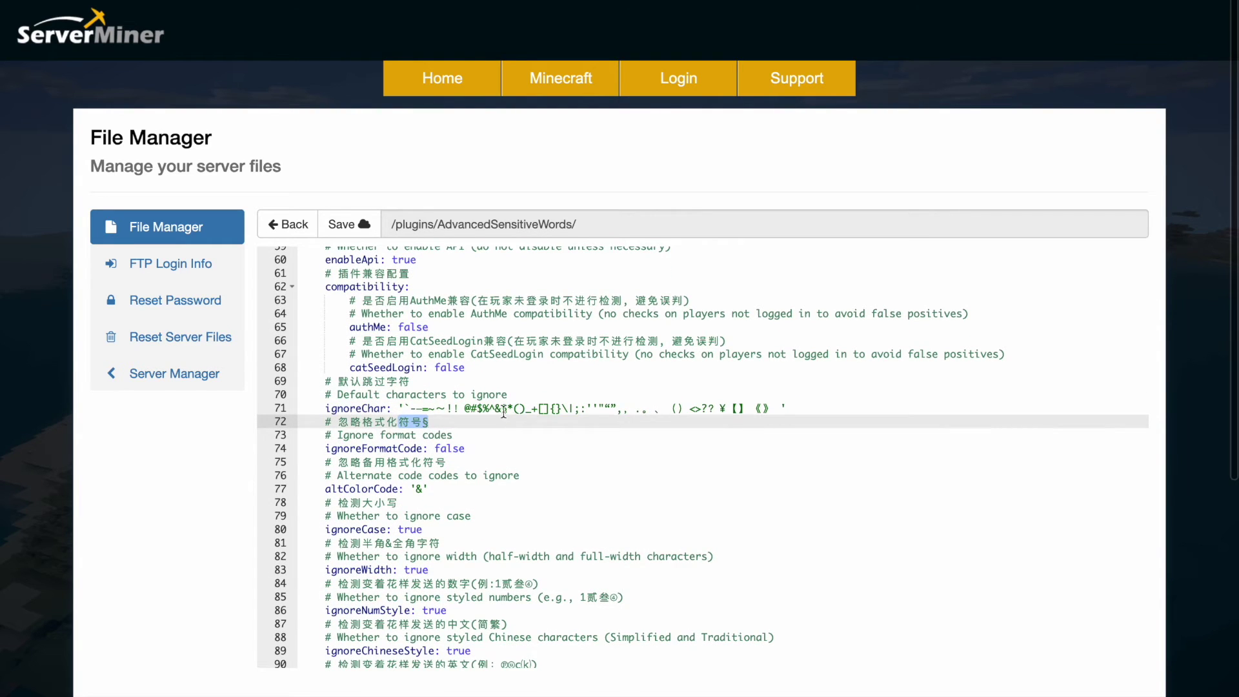
pyautogui.click(503, 408)
# Step: Highlight enableEmailCheck and enableUrlCheck on line 112, then open messages_en.yml
pyautogui.scroll(-3, 385, 427)
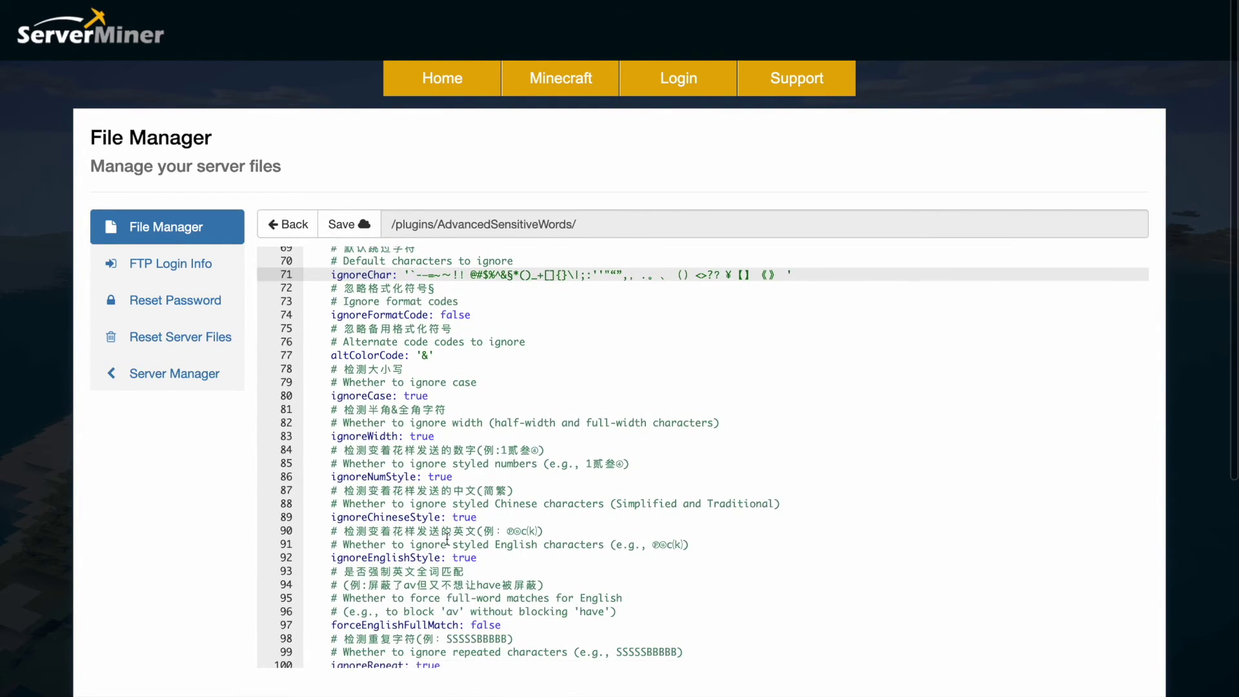
pyautogui.scroll(-3, 446, 536)
pyautogui.scroll(-4, 446, 536)
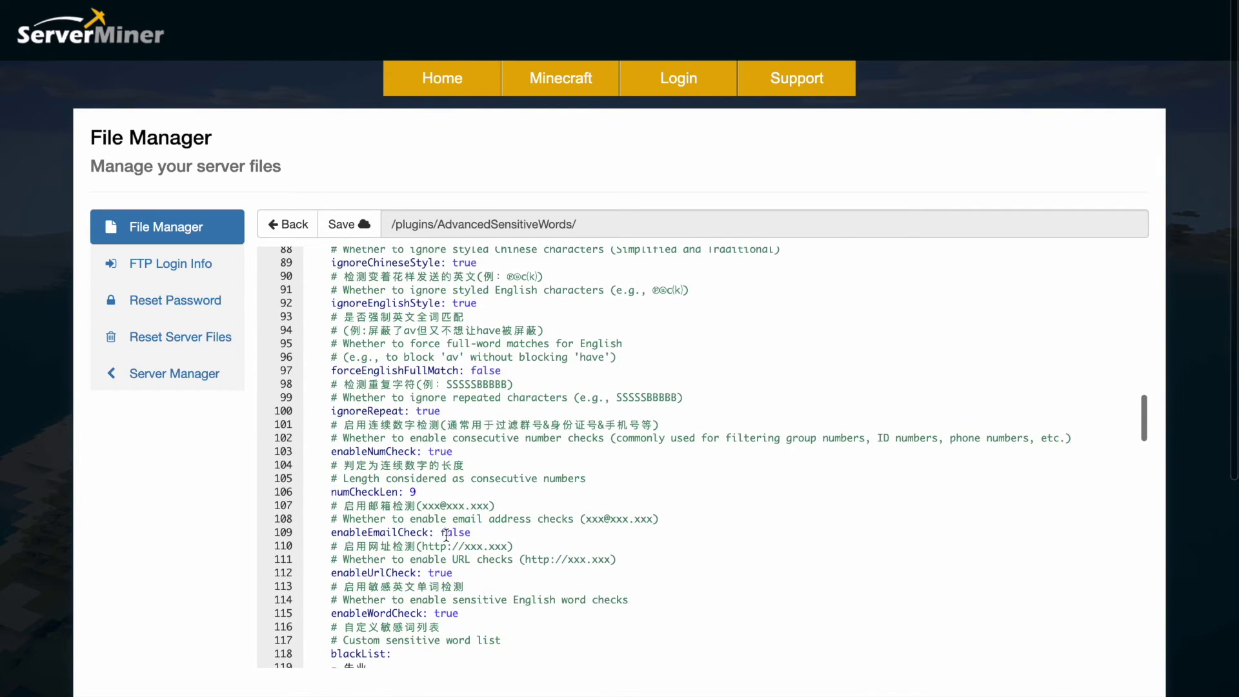
pyautogui.moveTo(362, 483); pyautogui.dragTo(430, 484)
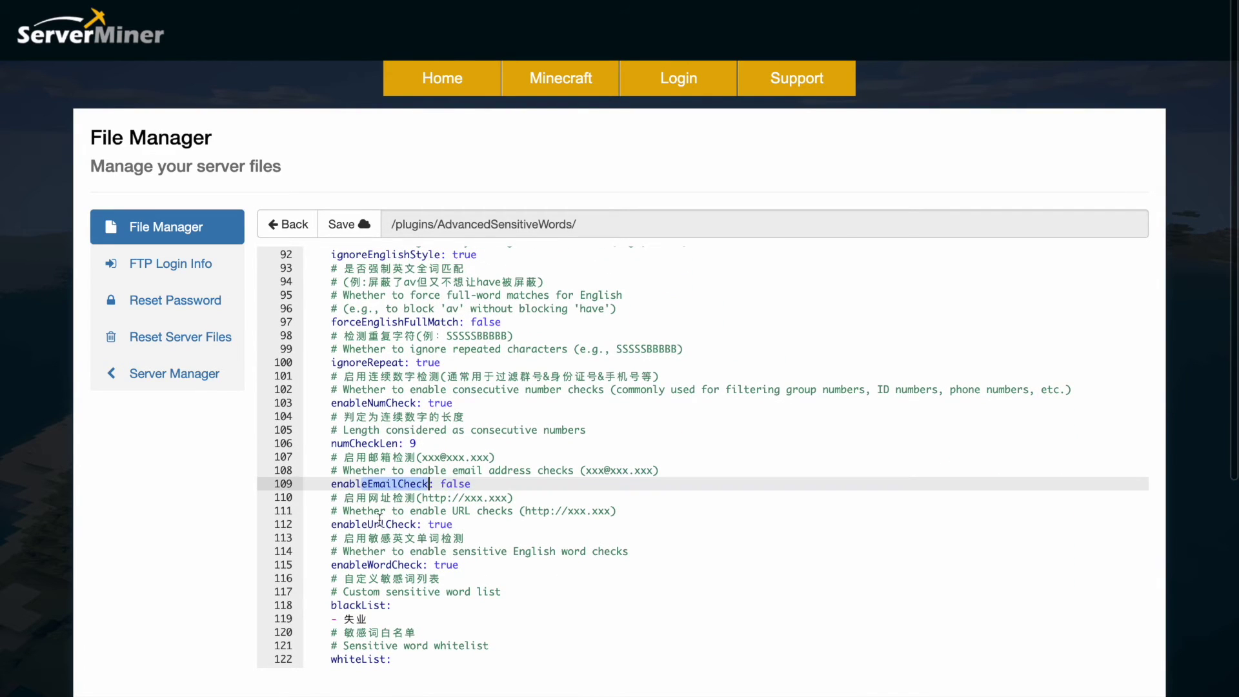
pyautogui.moveTo(363, 525); pyautogui.dragTo(420, 524)
pyautogui.click(367, 385)
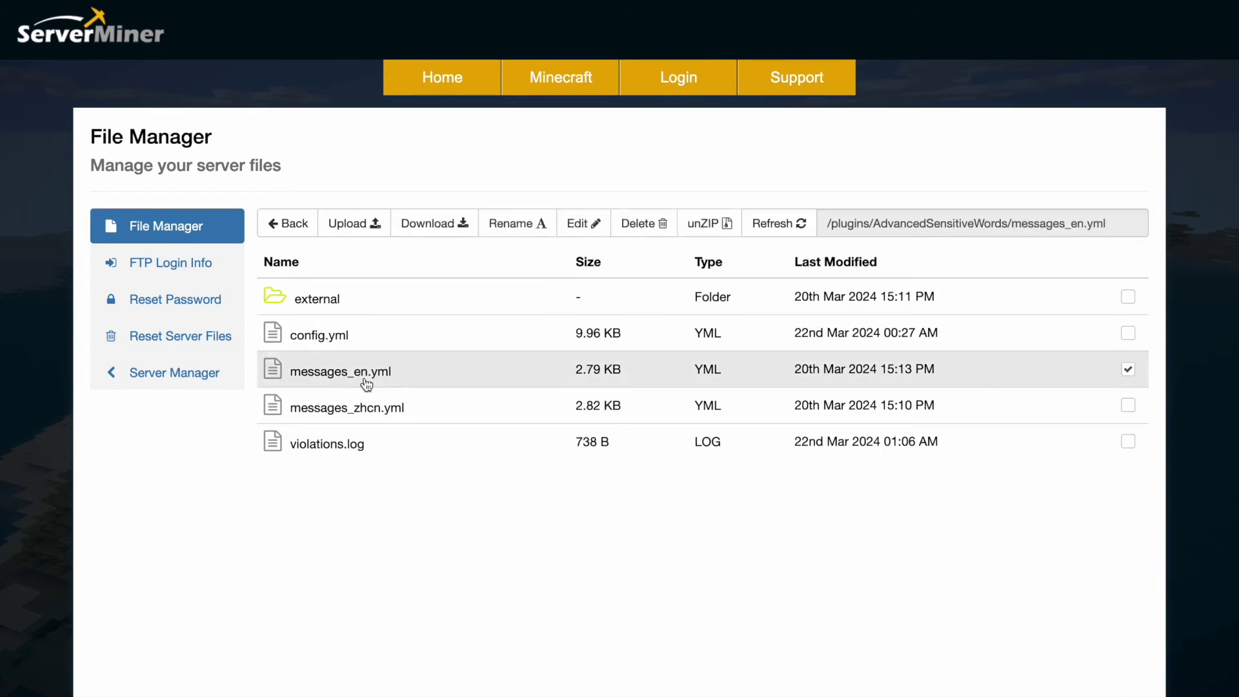
pyautogui.click(367, 385)
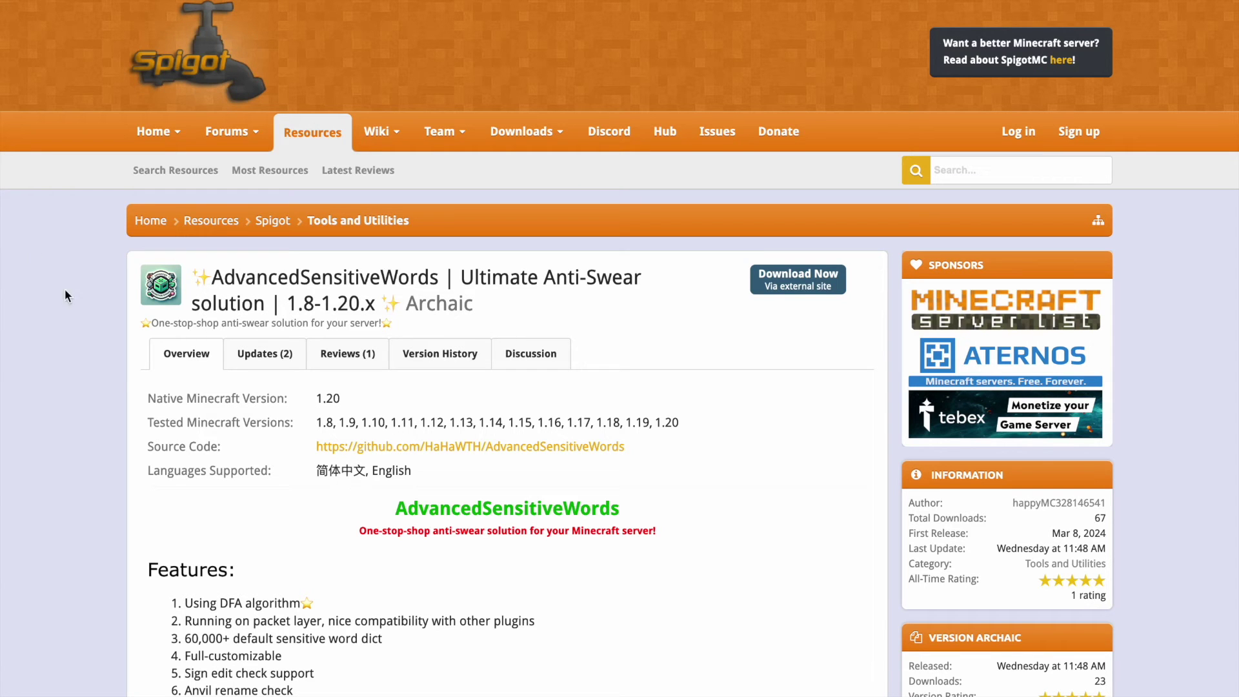
# Step: Expand the 'Spoiler: Permission' section on the Spigot page, then return to the top
pyautogui.scroll(-3, 335, 525)
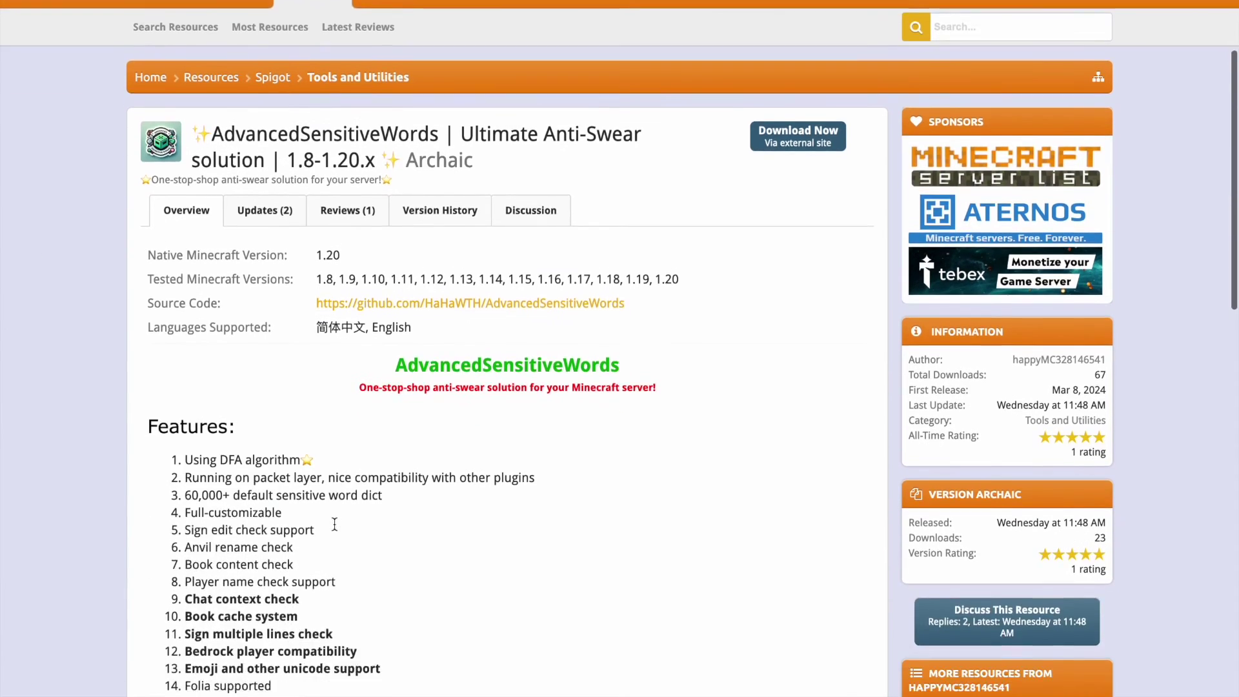
pyautogui.scroll(-3, 335, 524)
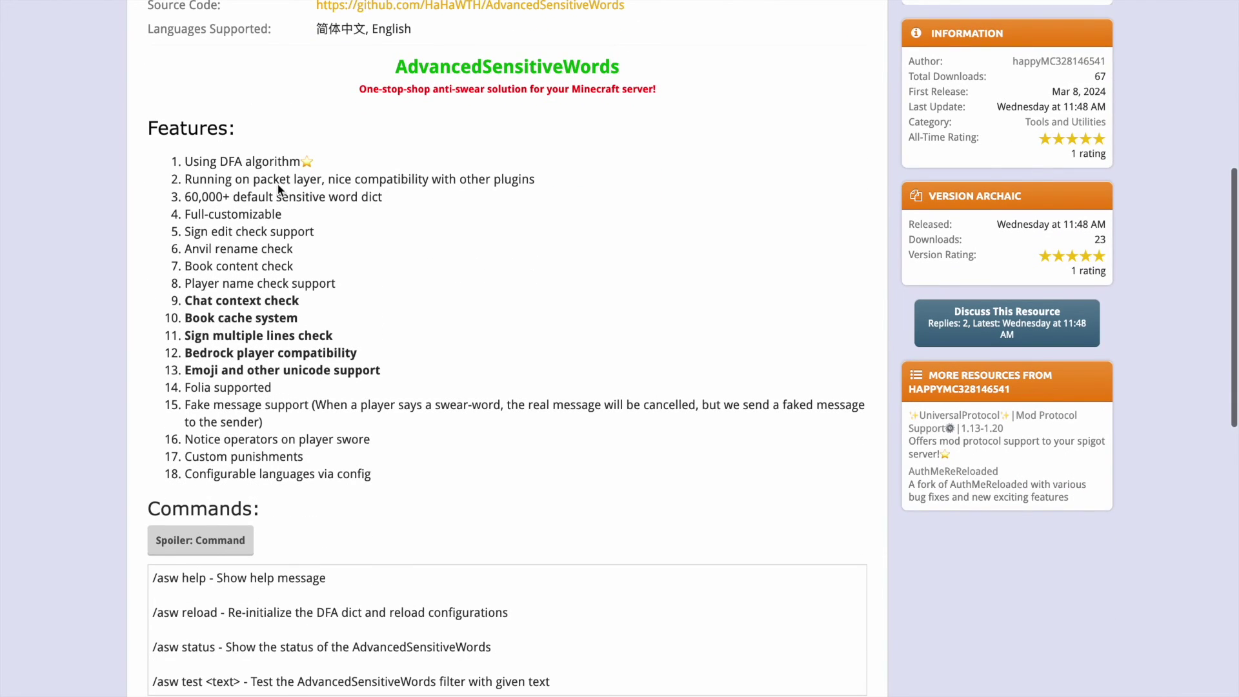
pyautogui.scroll(-3, 252, 549)
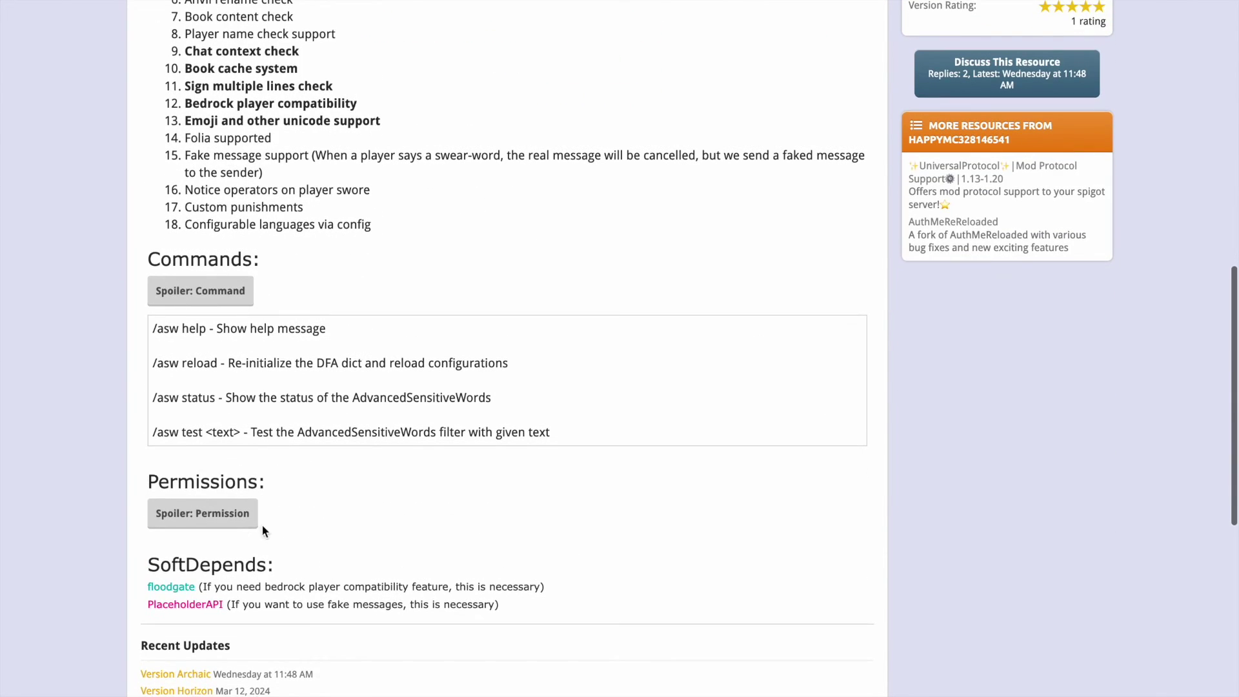
pyautogui.click(257, 524)
pyautogui.scroll(-2, 322, 527)
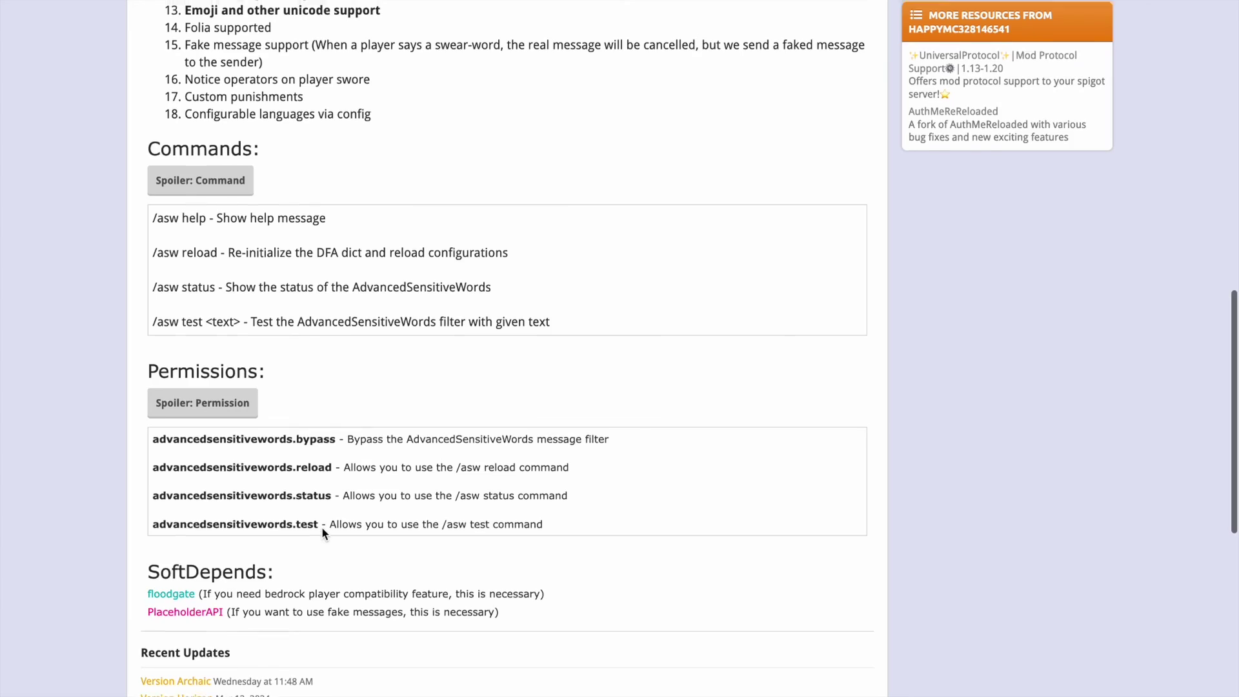
pyautogui.press('Home')
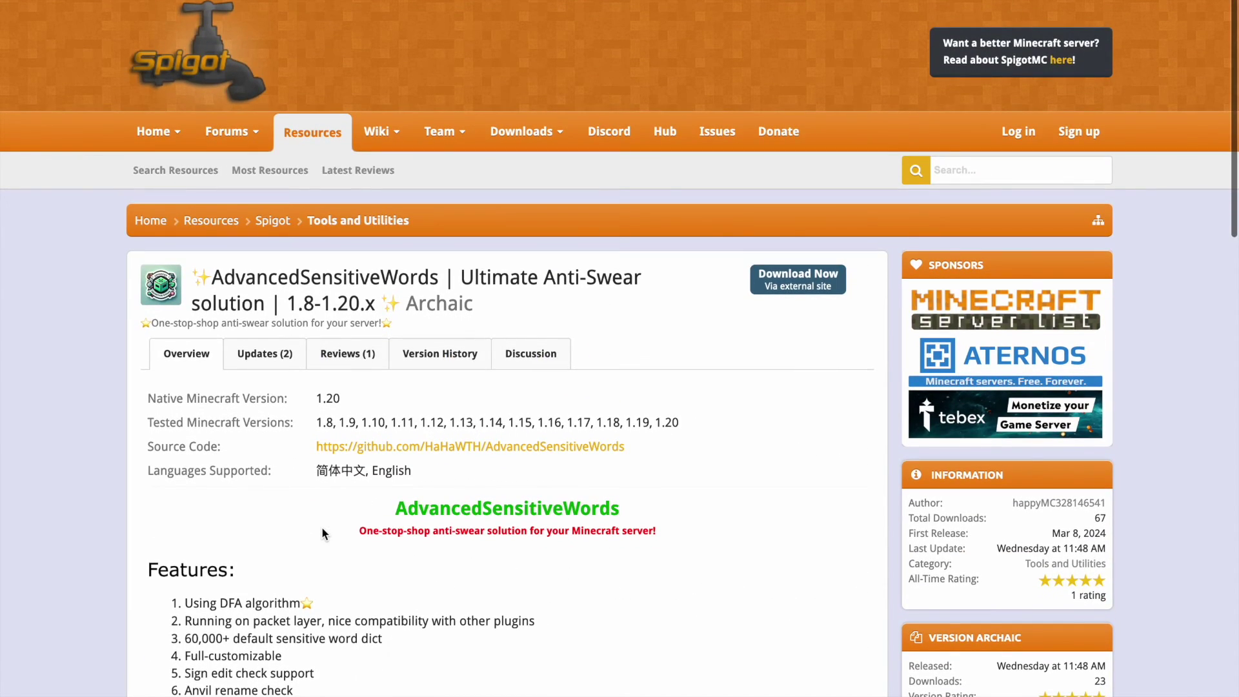